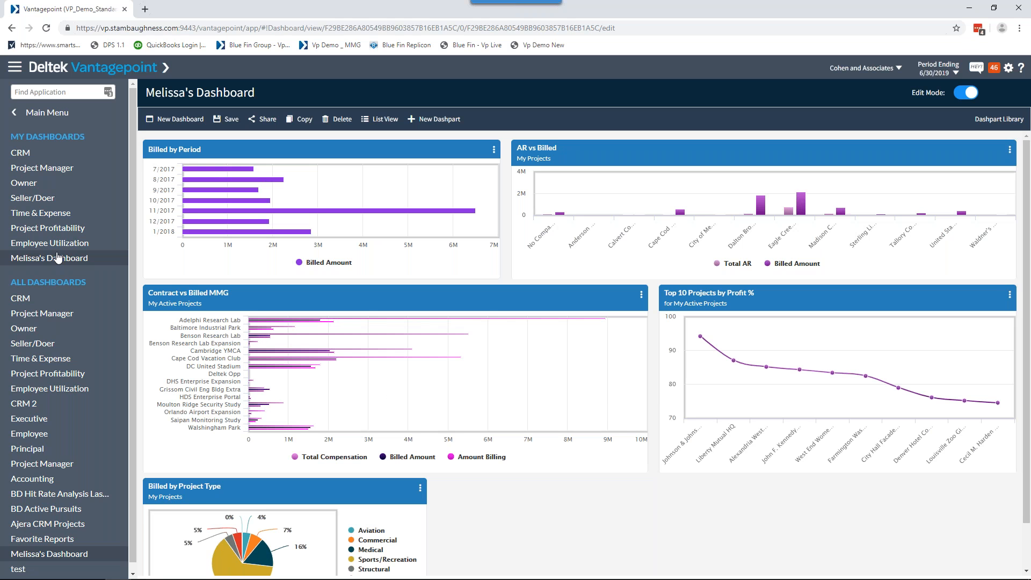
# Isolate the Billed Amount series in the Contract vs Billed MMG chart, and restore the Total Compensation and Amount Billing series.
pyautogui.moveTo(263, 565)
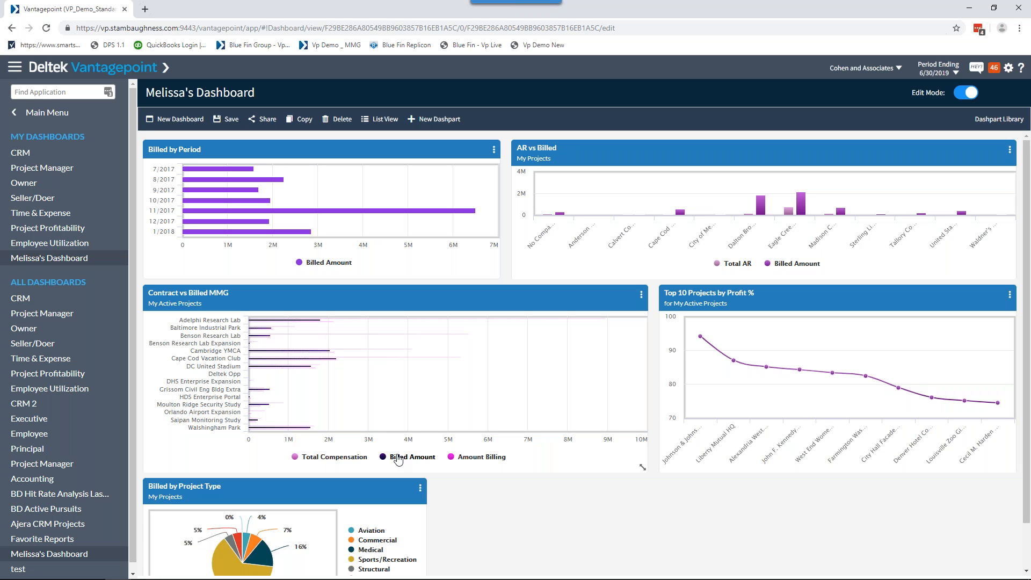
pyautogui.click(460, 459)
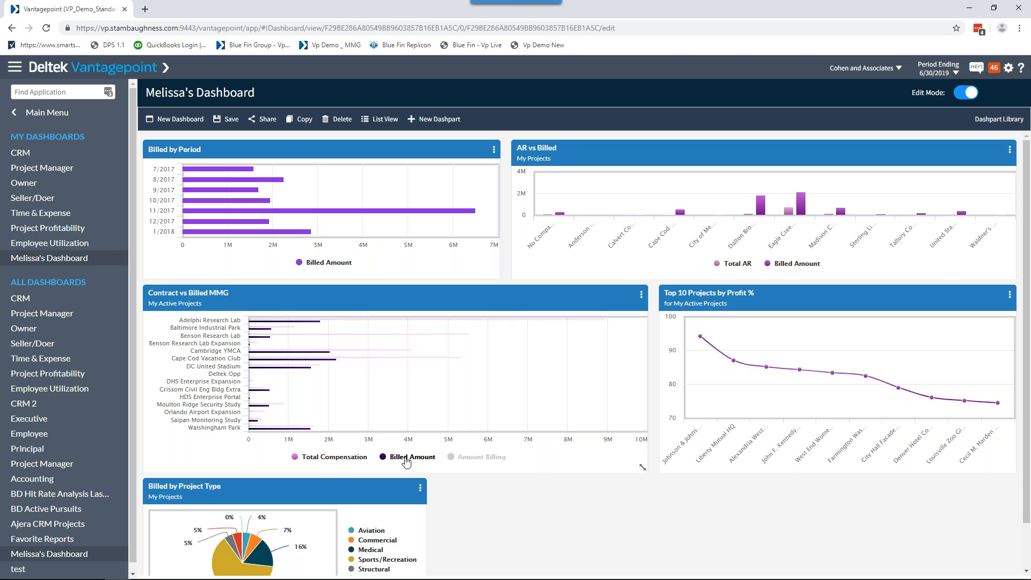
pyautogui.click(321, 461)
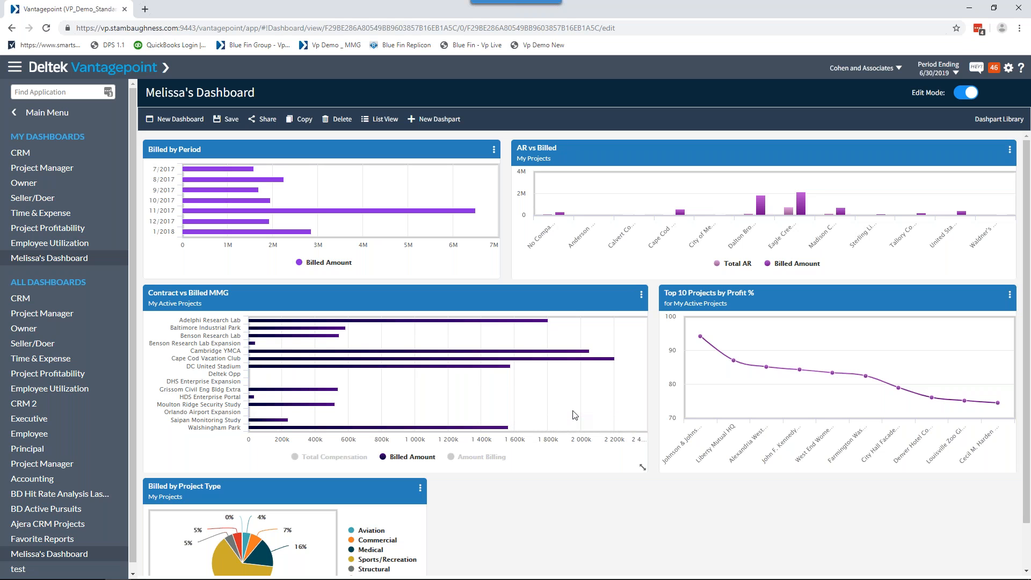
pyautogui.click(322, 457)
pyautogui.click(482, 457)
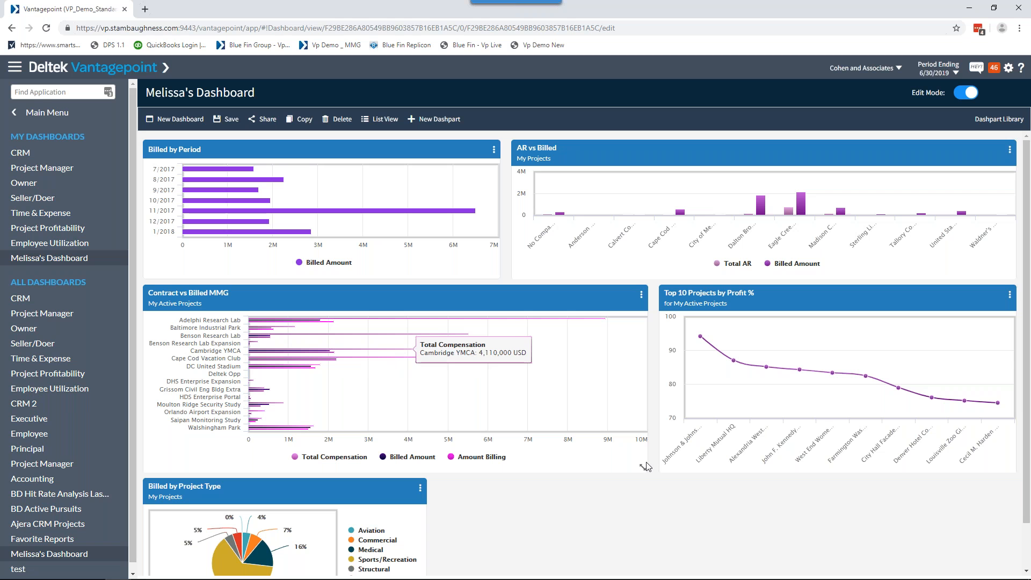
# Resize the Contract vs Billed MMG dashpart to match the Billed by Period width, and try a larger Billed by Period before restoring its size.
pyautogui.moveTo(643, 466); pyautogui.dragTo(768, 508)
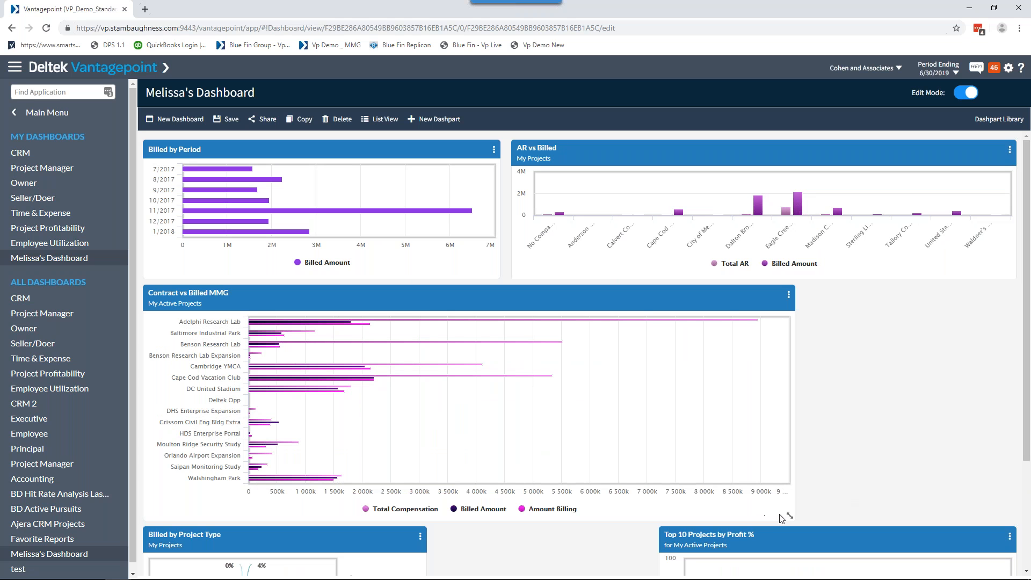
pyautogui.moveTo(789, 516); pyautogui.dragTo(537, 419)
pyautogui.moveTo(494, 275); pyautogui.dragTo(634, 424)
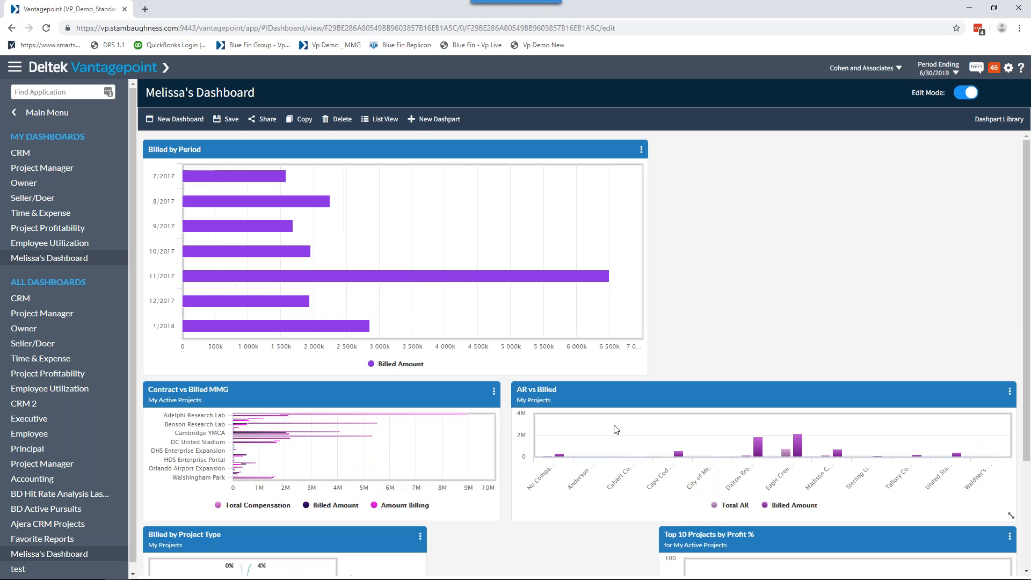
pyautogui.moveTo(645, 372); pyautogui.dragTo(499, 291)
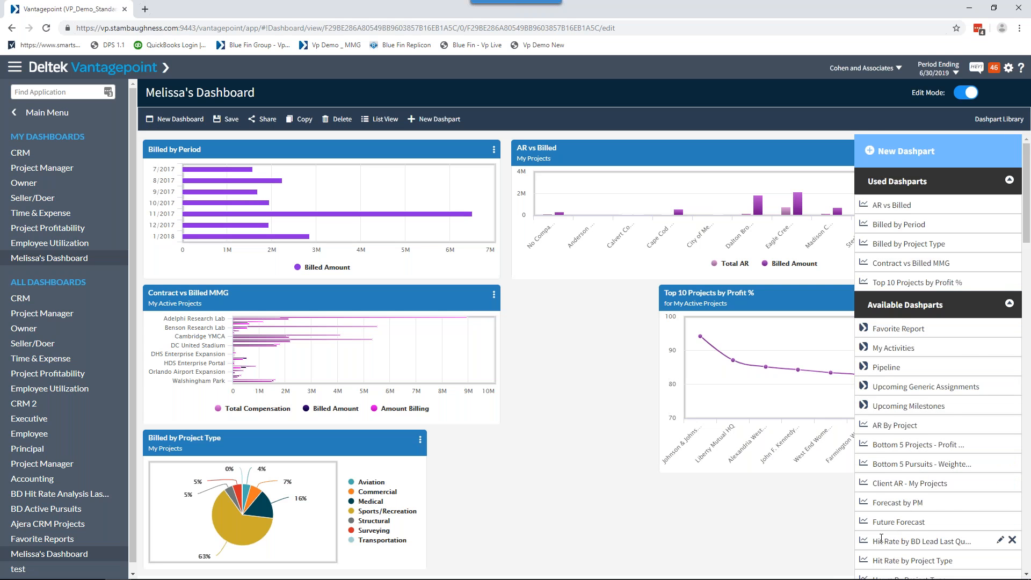
# Add the Target Sectors dashpart from the library's available dashparts to the dashboard.
pyautogui.scroll(-3, 902, 483)
pyautogui.scroll(3, 999, 242)
pyautogui.scroll(-7, 883, 489)
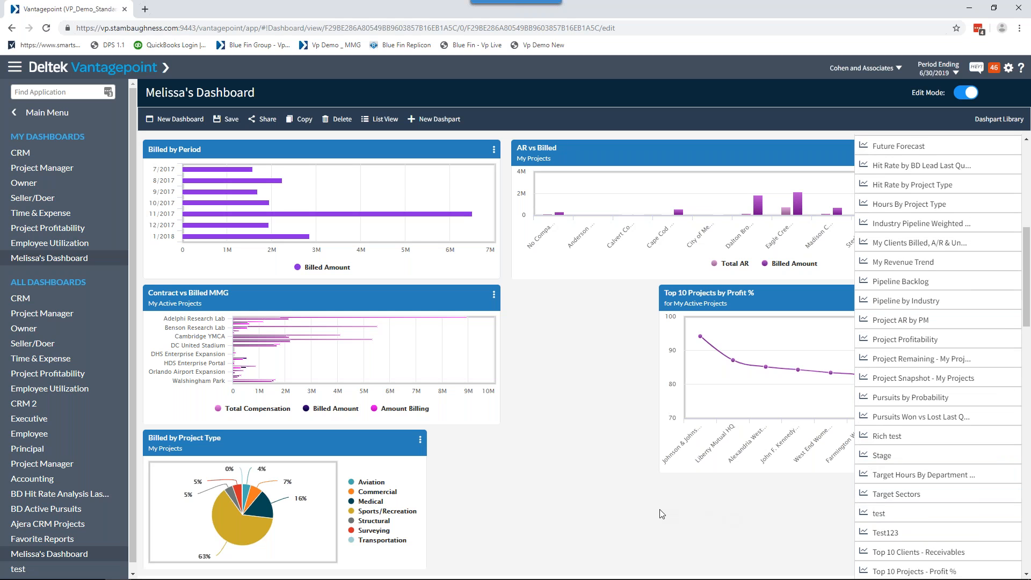
pyautogui.moveTo(896, 494); pyautogui.dragTo(662, 514)
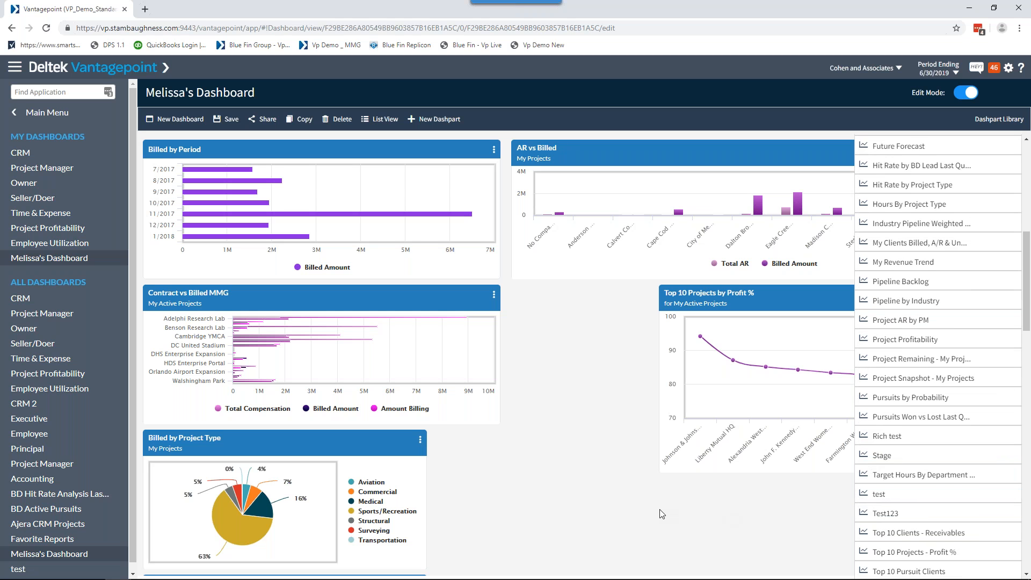
# Move Target Sectors beside Contract vs Billed MMG, and Top 10 Projects by Profit % beside Billed by Project Type.
pyautogui.scroll(-3, 236, 440)
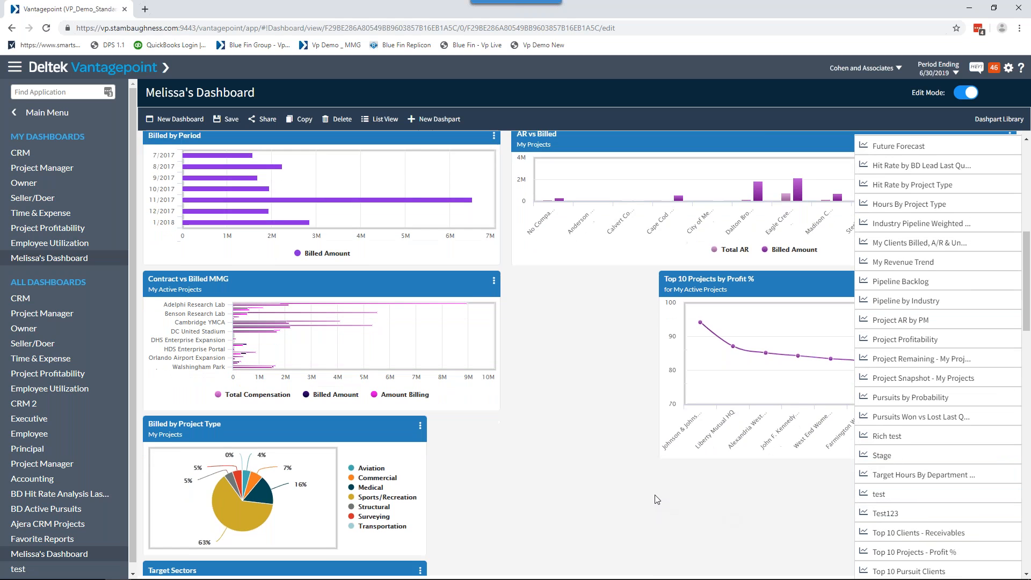
pyautogui.moveTo(236, 440); pyautogui.dragTo(614, 249)
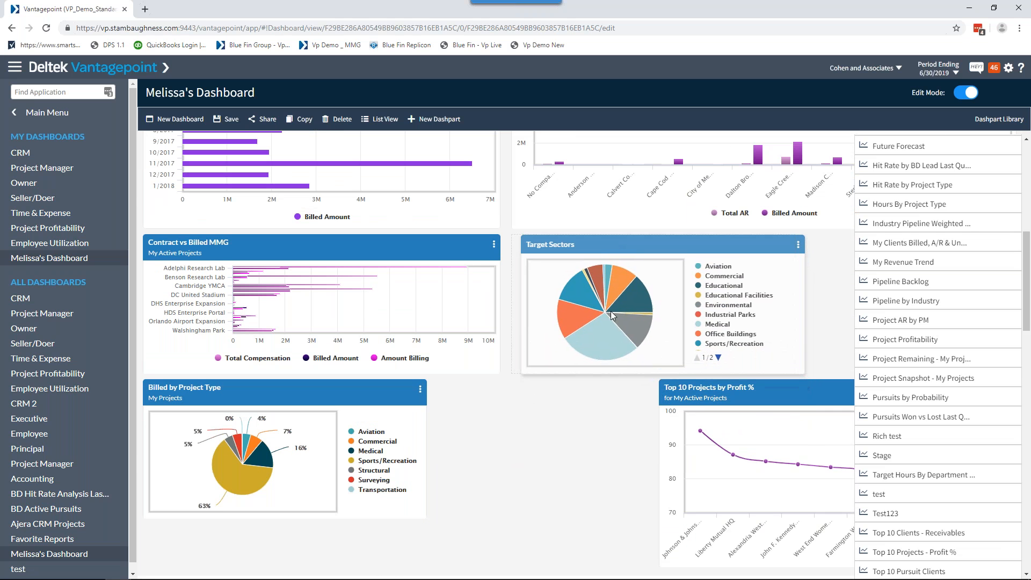
pyautogui.moveTo(781, 385); pyautogui.dragTo(572, 387)
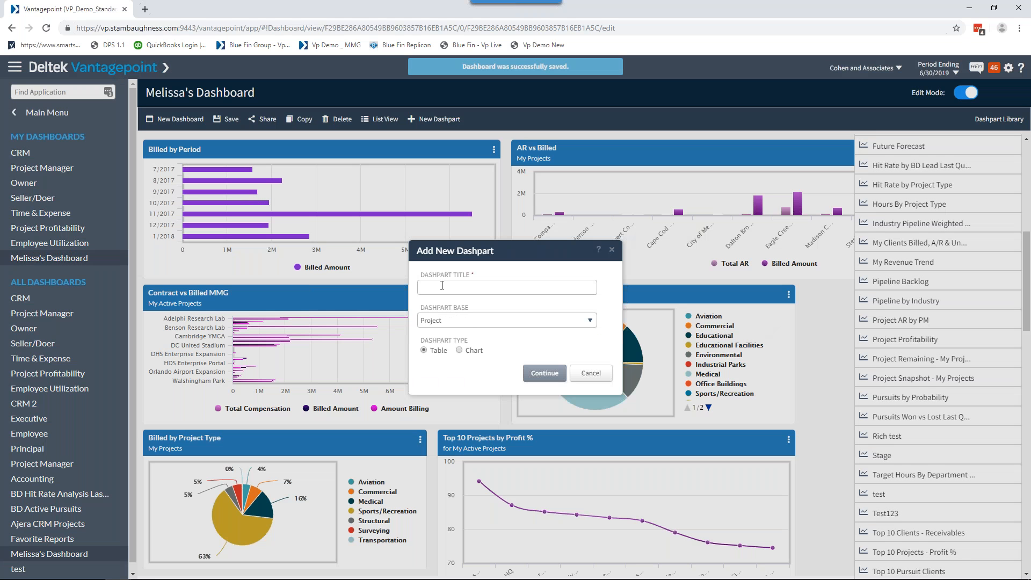
# Create a new dashpart titled UGM with Project as its base and Chart as its type.
pyautogui.click(442, 285)
pyautogui.write('UGM')
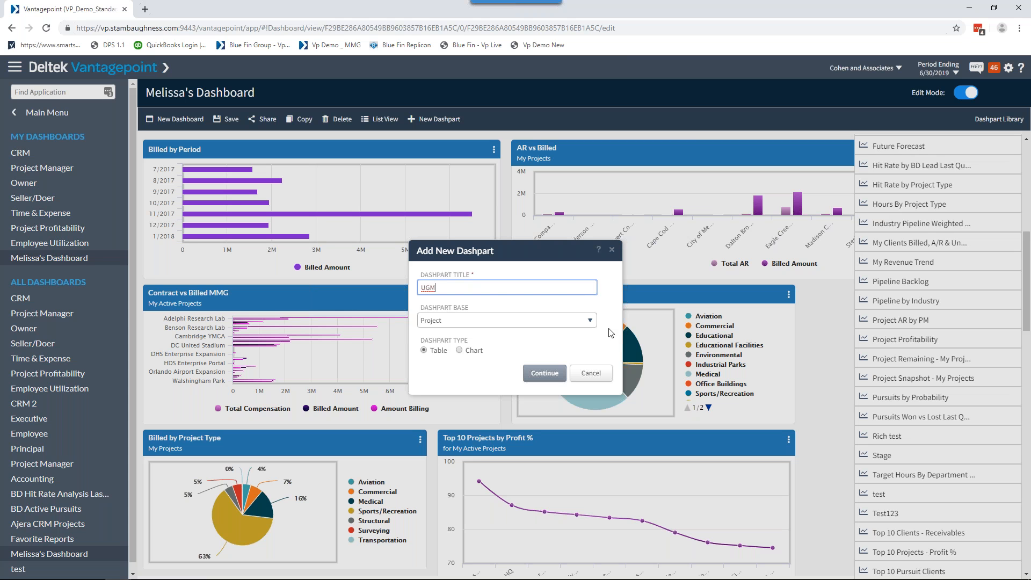
pyautogui.click(591, 325)
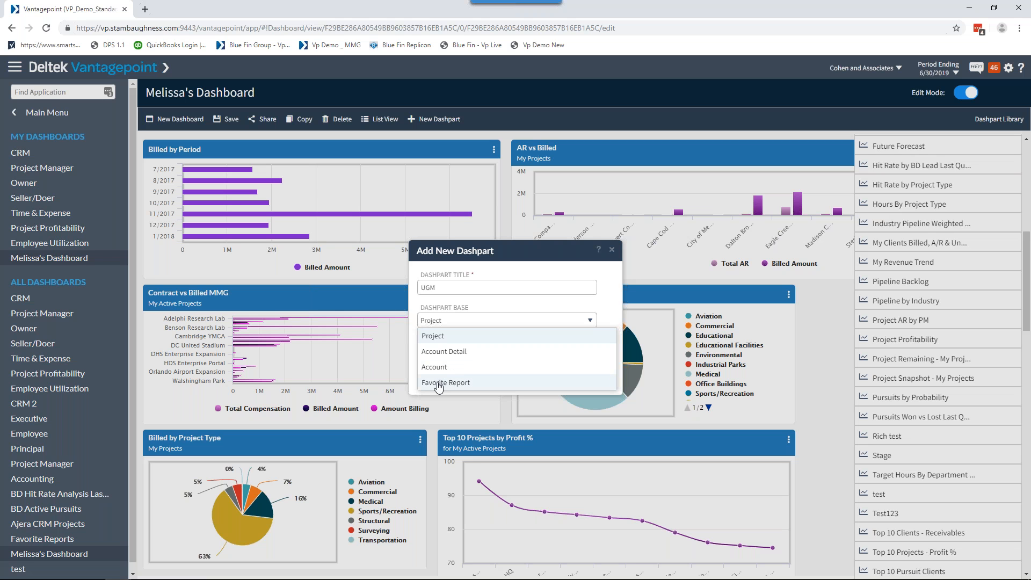
pyautogui.click(439, 340)
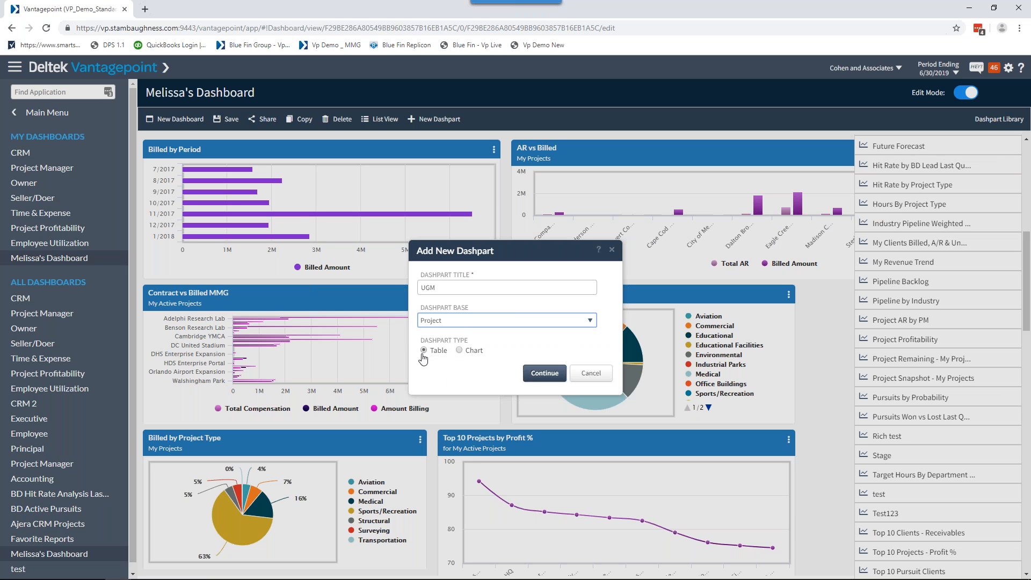
pyautogui.click(459, 351)
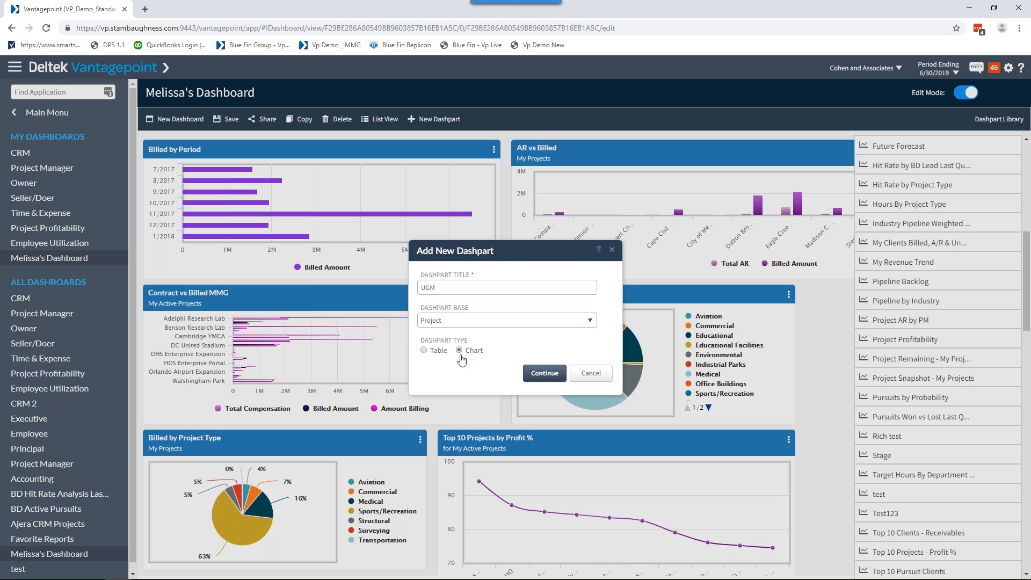
pyautogui.click(545, 374)
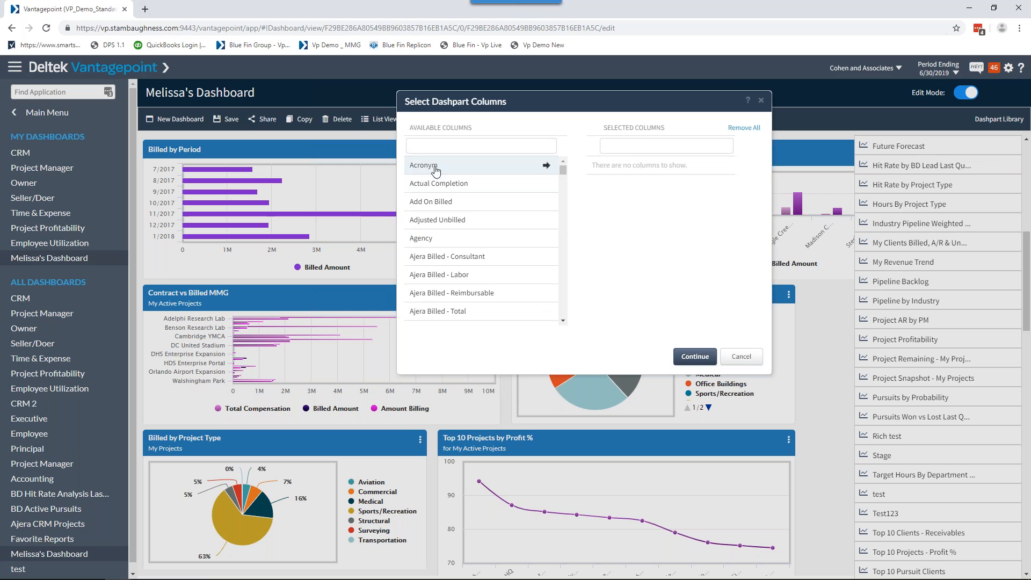
pyautogui.click(439, 148)
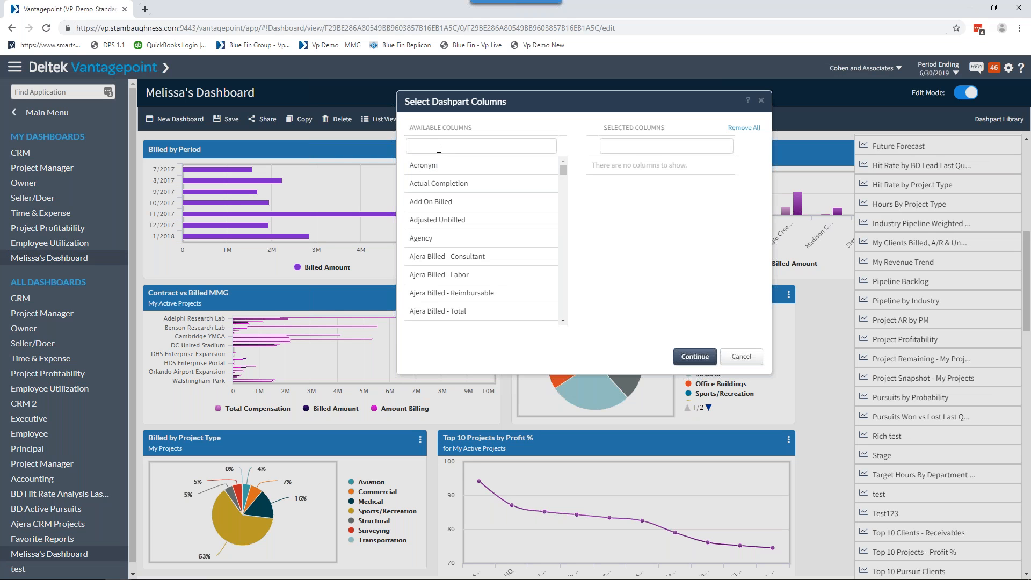
pyautogui.write('bill')
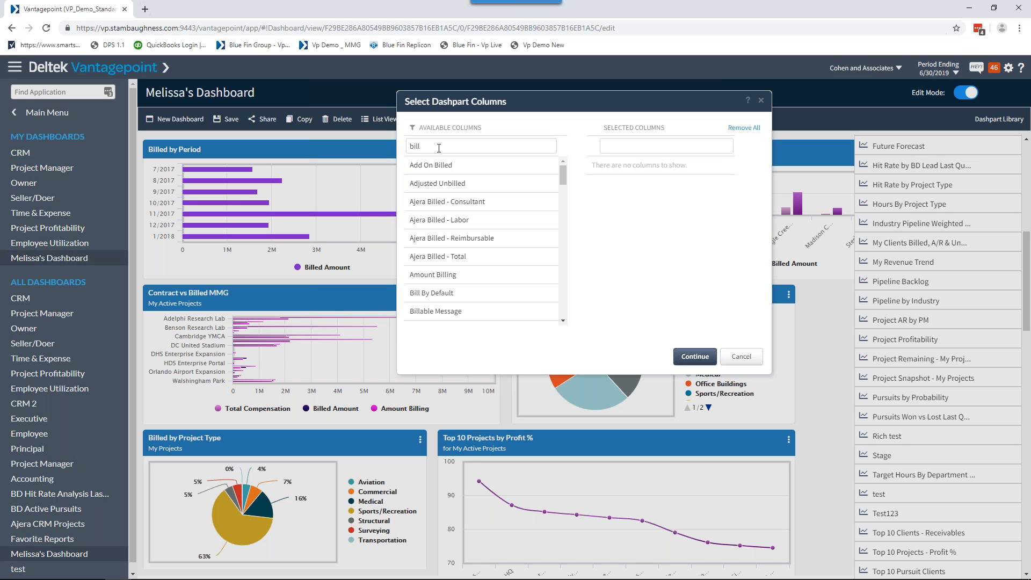
pyautogui.scroll(-10, 454, 224)
pyautogui.scroll(-5, 463, 248)
# Find the Project Name column among the available columns and add it to the dashpart.
pyautogui.doubleClick(417, 146)
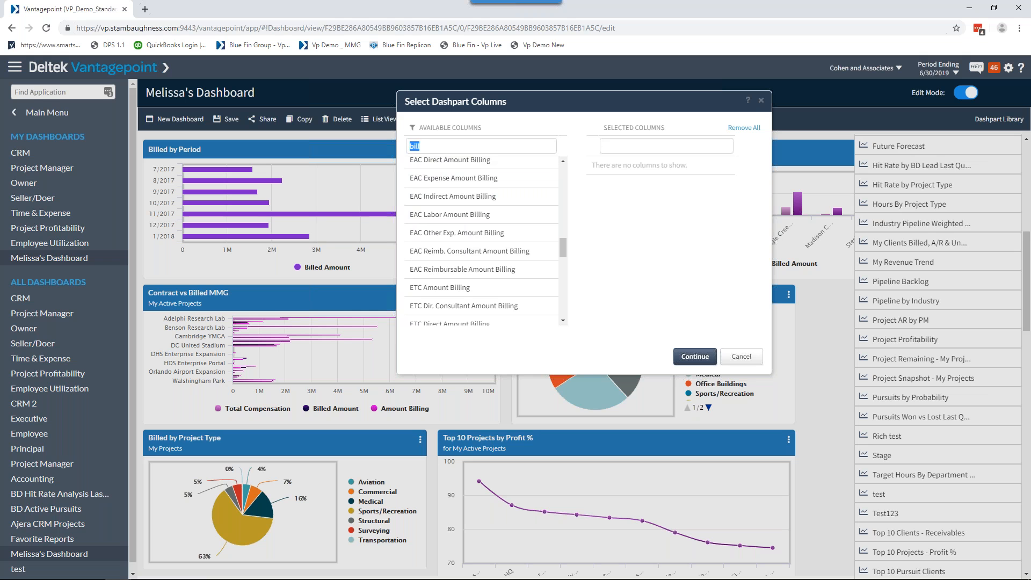
pyautogui.write('project n')
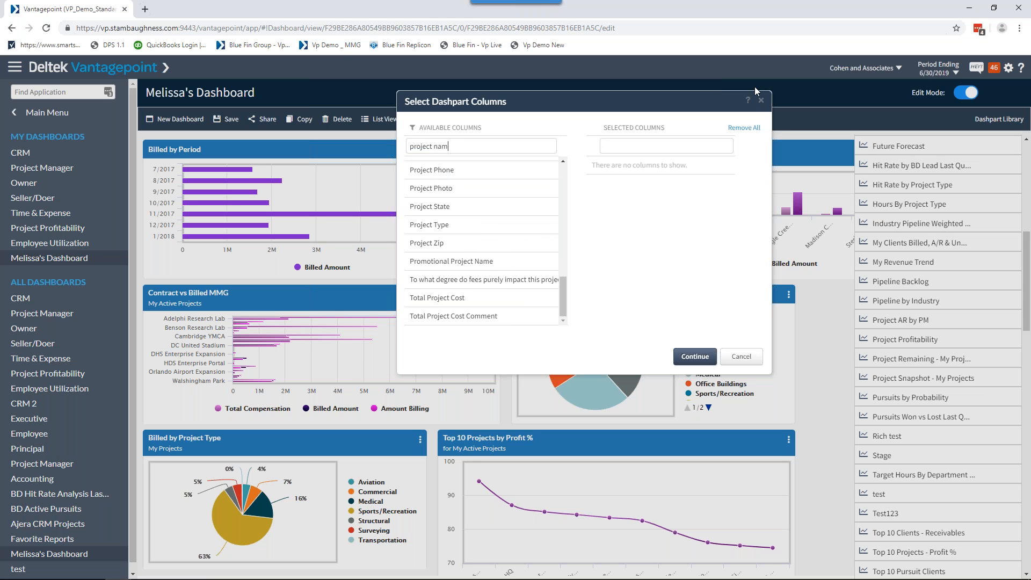
pyautogui.write('am')
pyautogui.click(546, 165)
# Add the Billed Amount and AR Amount columns to the dashpart and accept the column selection.
pyautogui.moveTo(501, 145); pyautogui.dragTo(404, 148)
pyautogui.write('billed')
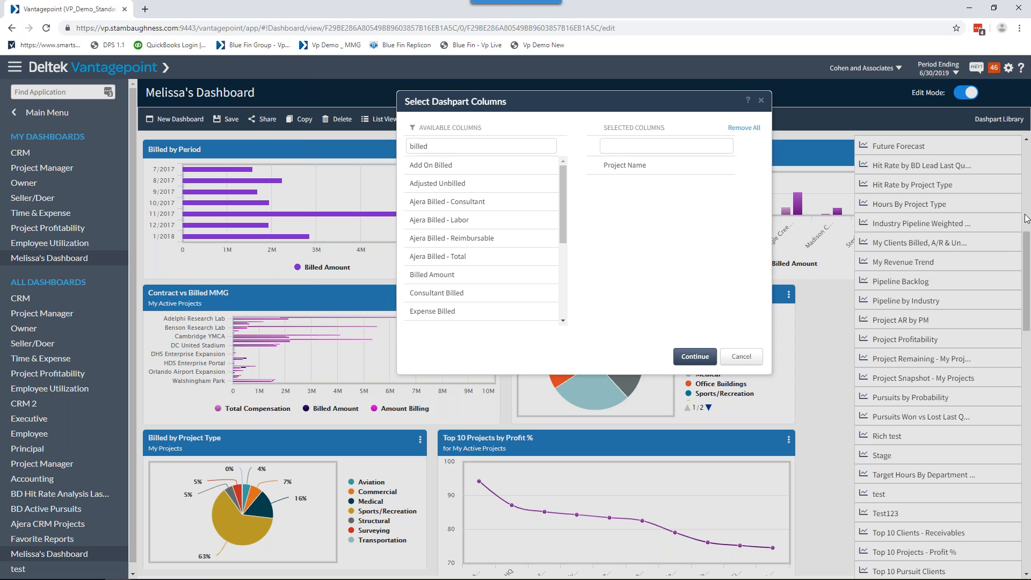
pyautogui.click(442, 278)
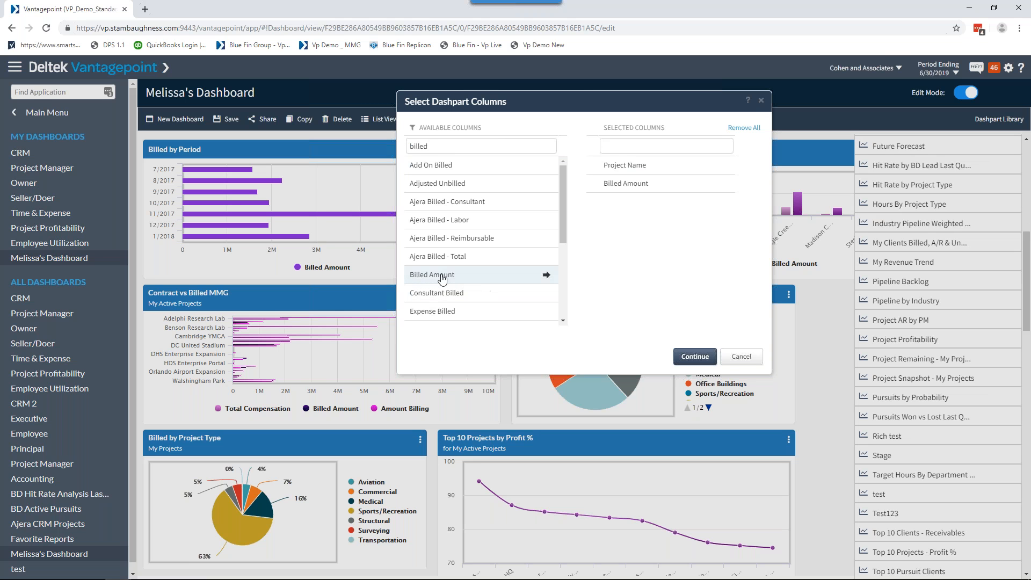
pyautogui.moveTo(438, 146); pyautogui.dragTo(400, 147)
pyautogui.write('ar')
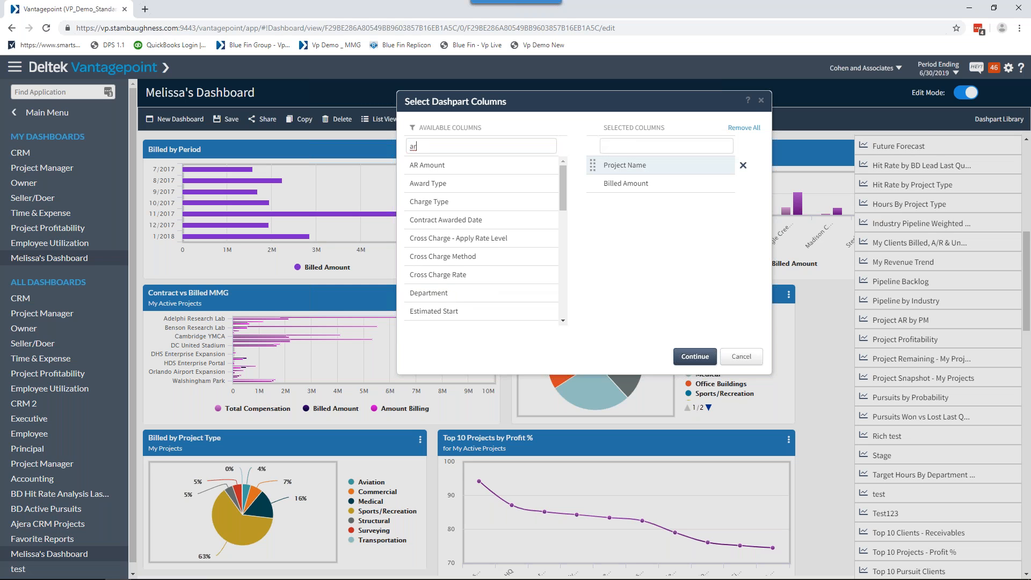
pyautogui.click(445, 165)
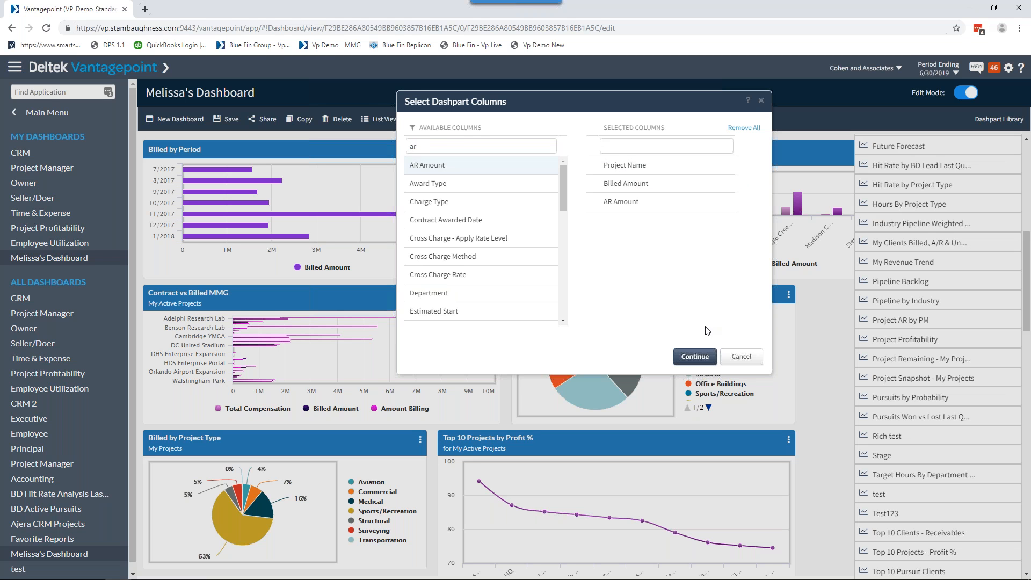
pyautogui.click(695, 357)
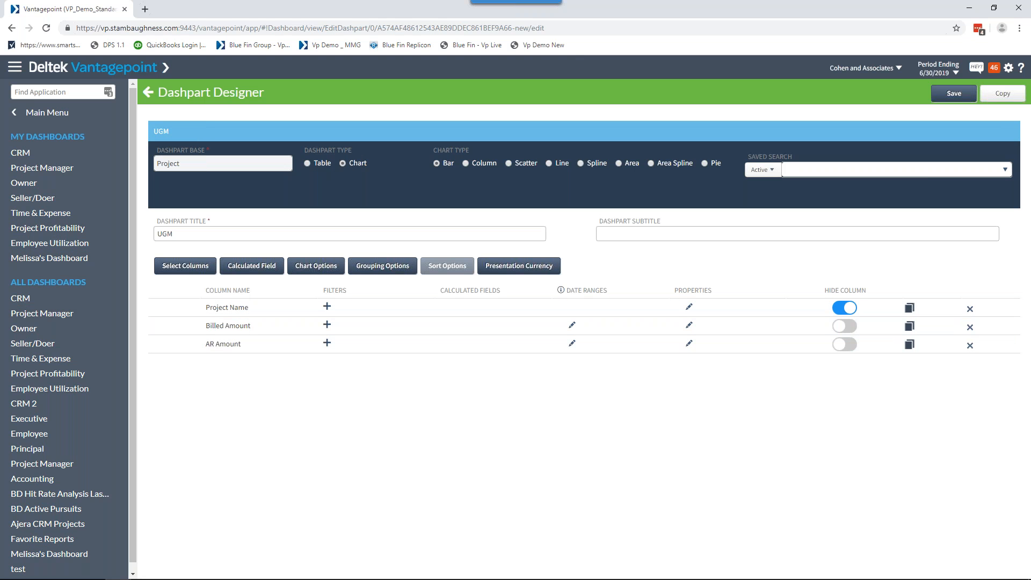
# Preview the dashpart's Table type settings, return to Chart, and review the available saved searches.
pyautogui.click(316, 164)
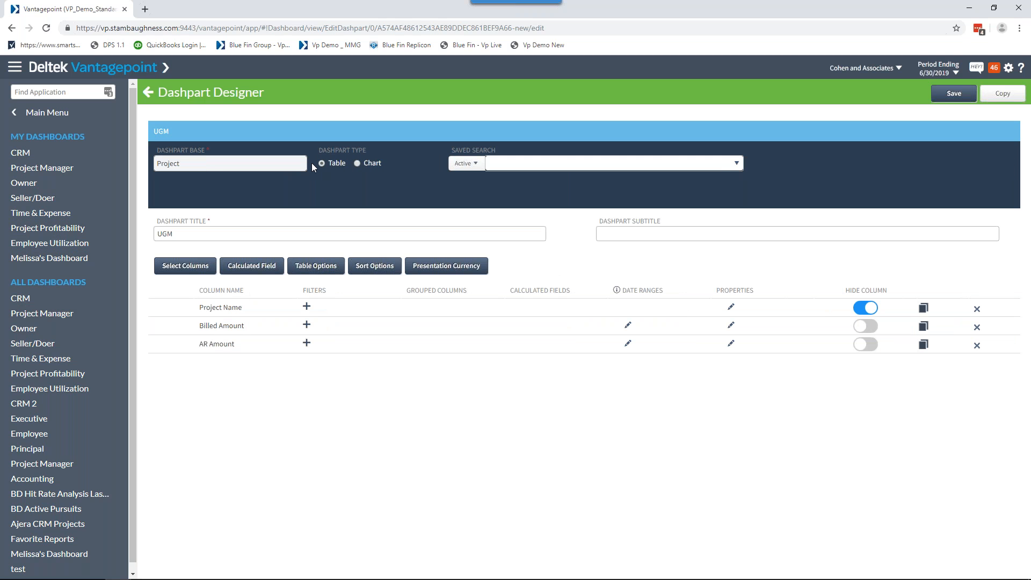
pyautogui.click(358, 163)
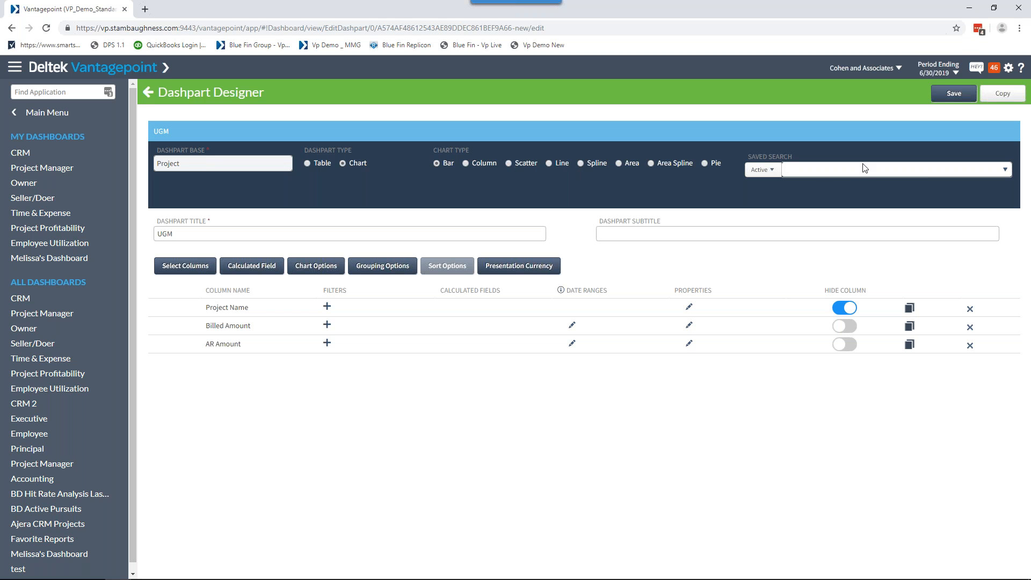
pyautogui.click(772, 171)
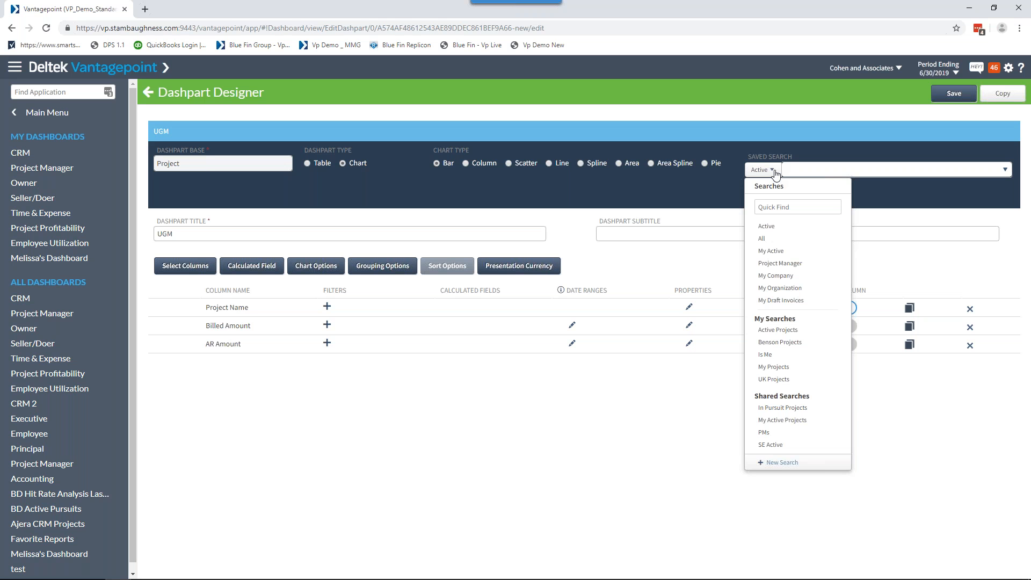
pyautogui.click(432, 374)
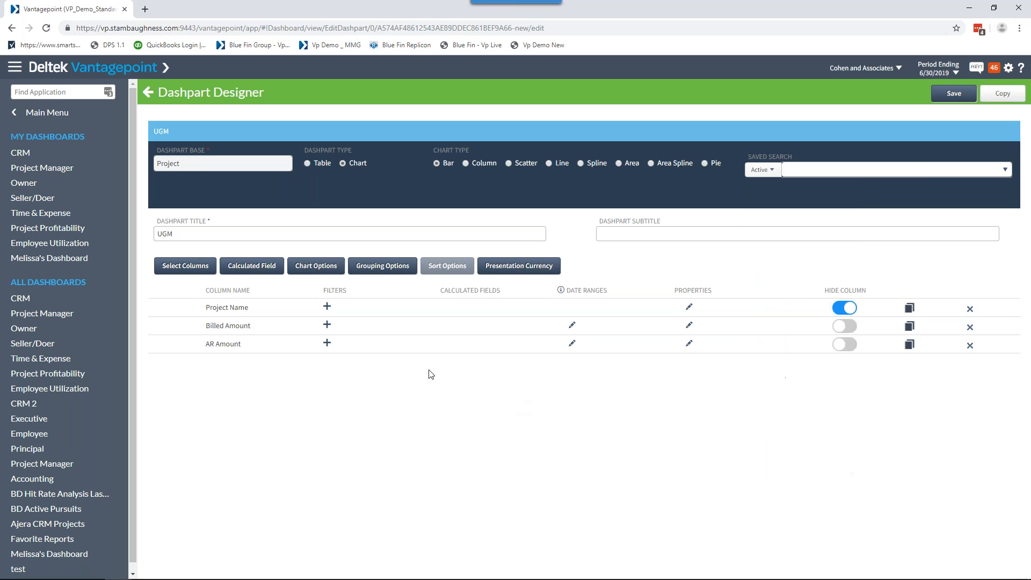
# Change the dashpart title to UGM TEST and enter My Active Projects as its subtitle.
pyautogui.click(167, 234)
pyautogui.doubleClick(167, 234)
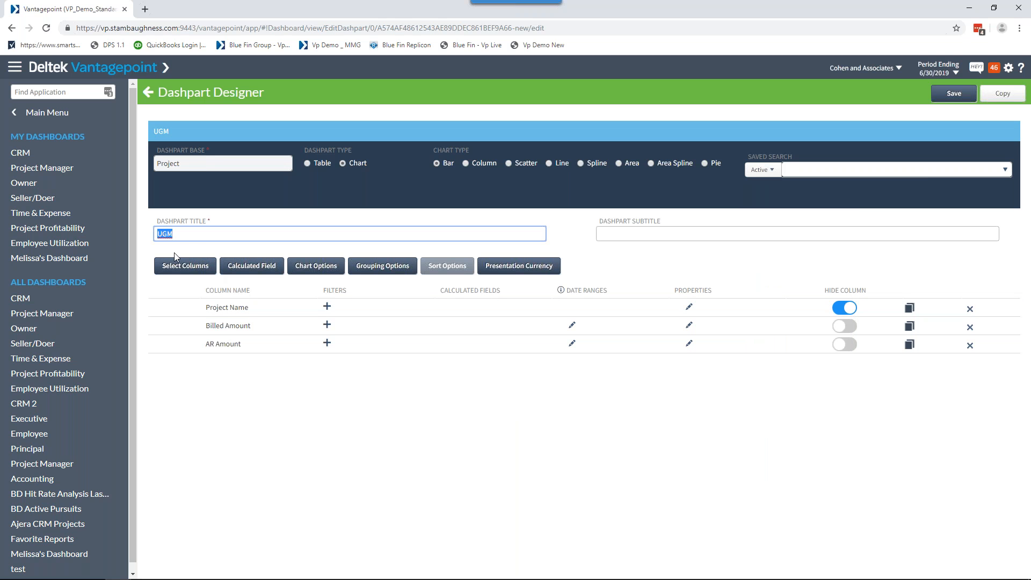
pyautogui.click(185, 235)
pyautogui.write('TEST')
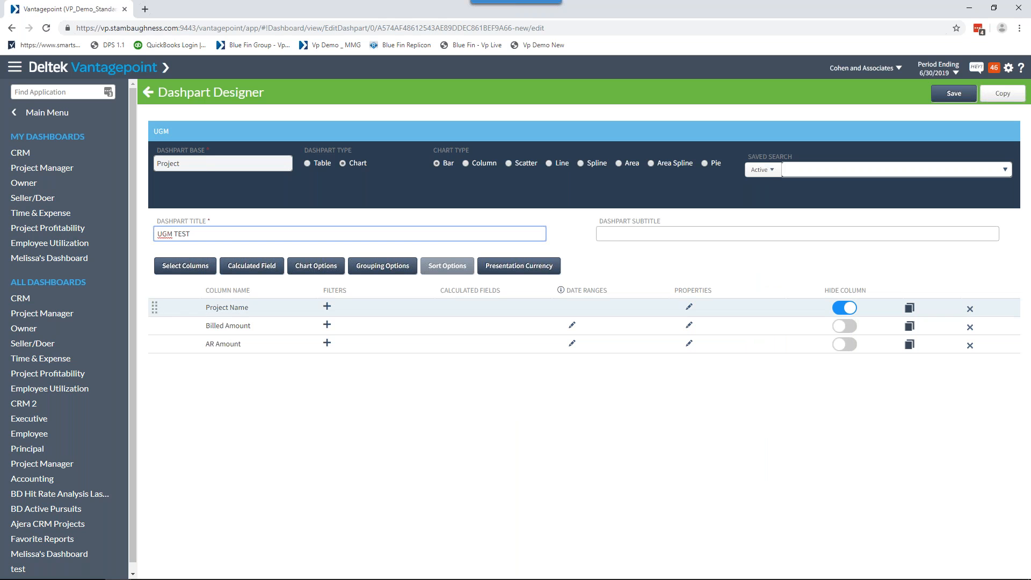
pyautogui.click(623, 239)
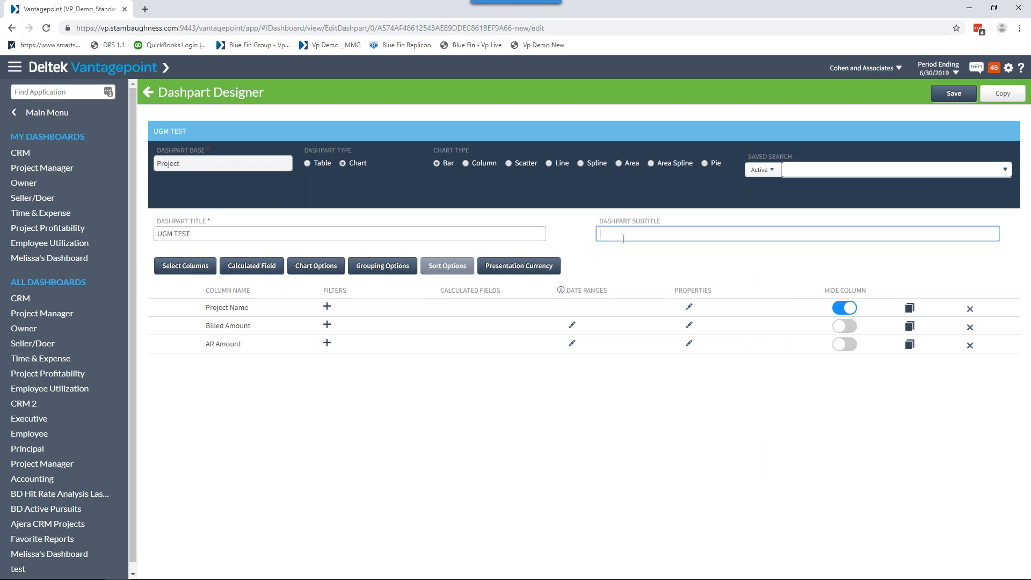
pyautogui.write('My Active Projects')
# Set the dashpart's saved search to My Active Projects.
pyautogui.click(777, 175)
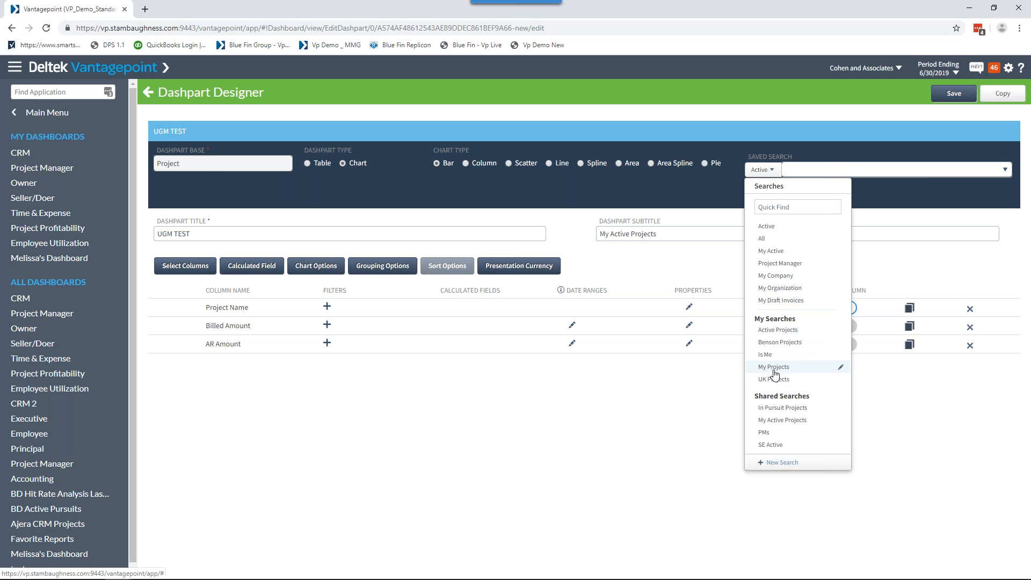
pyautogui.click(774, 423)
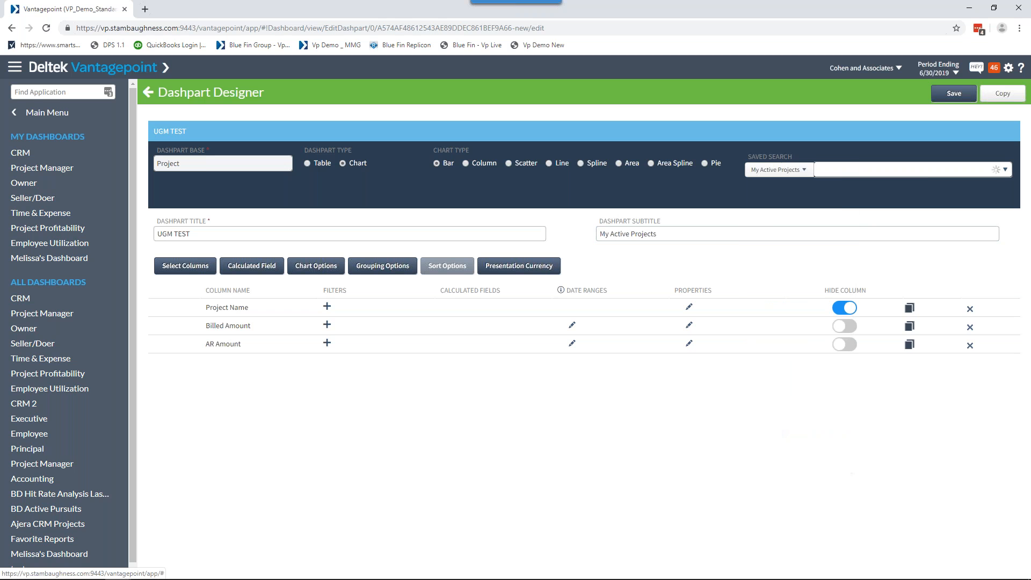
pyautogui.click(645, 189)
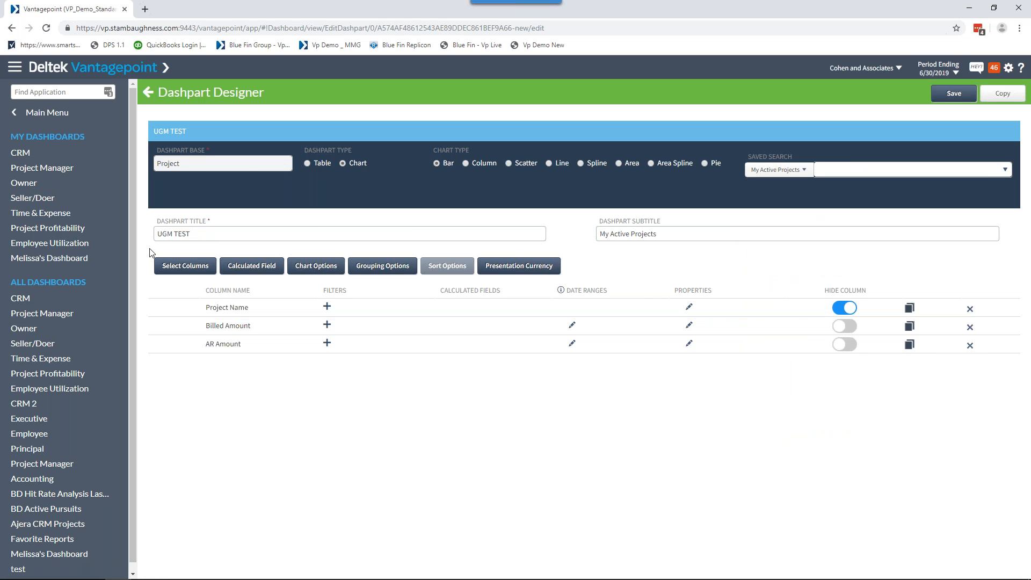
# Review the dashpart's selected columns and the available calculated fields without adding any.
pyautogui.click(186, 266)
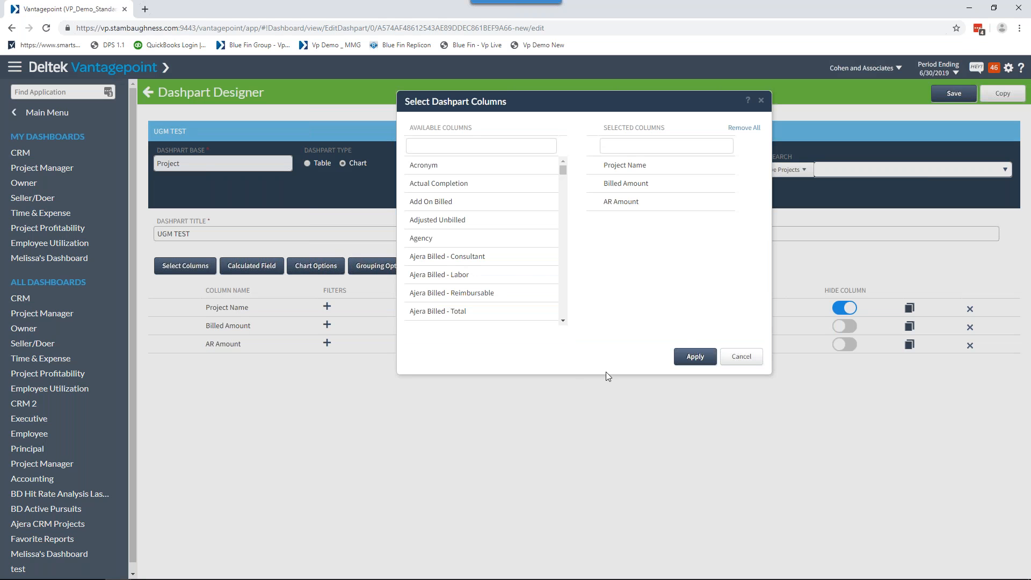
pyautogui.click(707, 350)
pyautogui.click(252, 266)
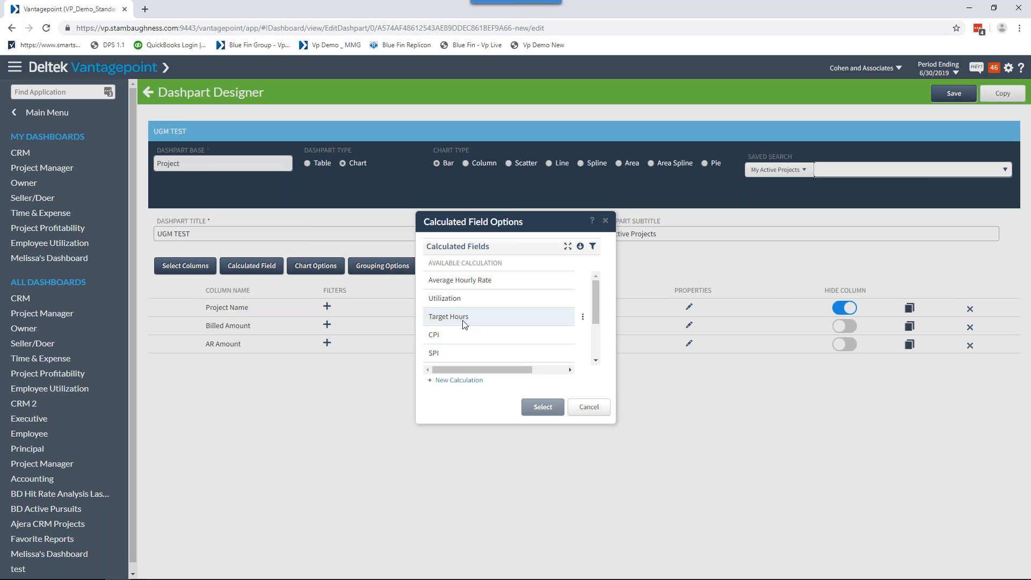
pyautogui.click(589, 407)
# Review the chart options, including the legend location choices, and leave them without applying changes.
pyautogui.click(317, 266)
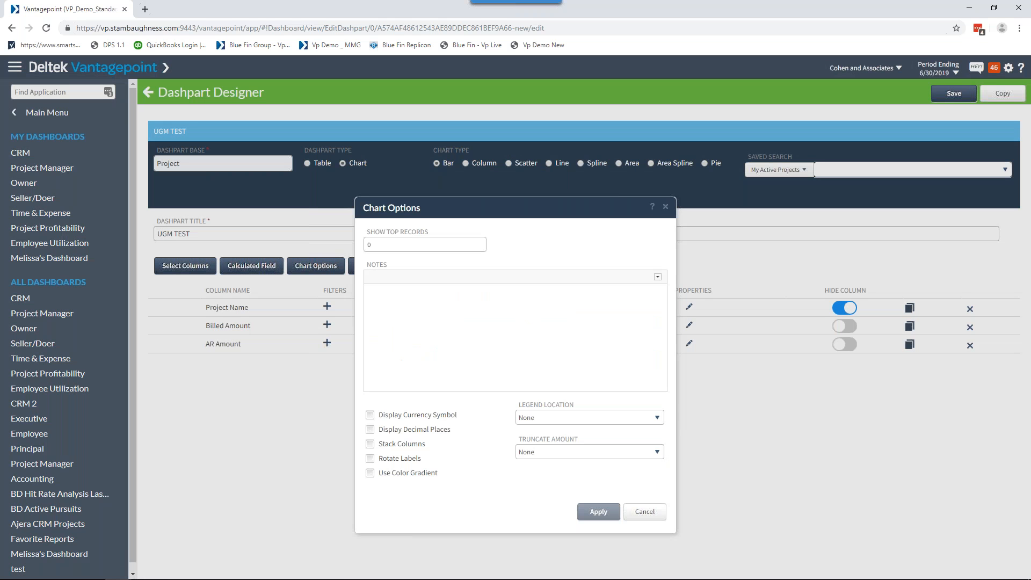
pyautogui.click(389, 246)
pyautogui.click(658, 418)
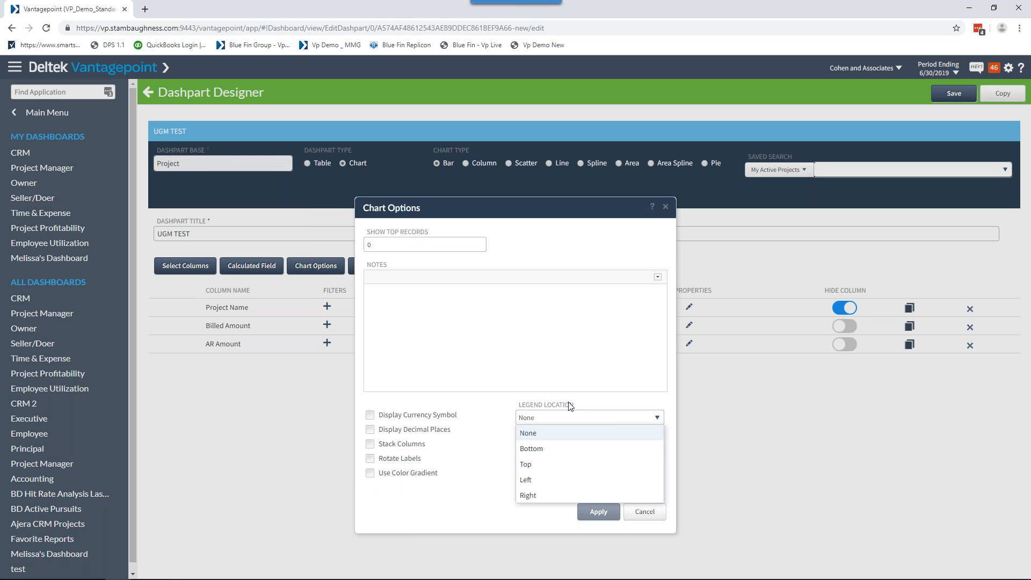
pyautogui.click(488, 458)
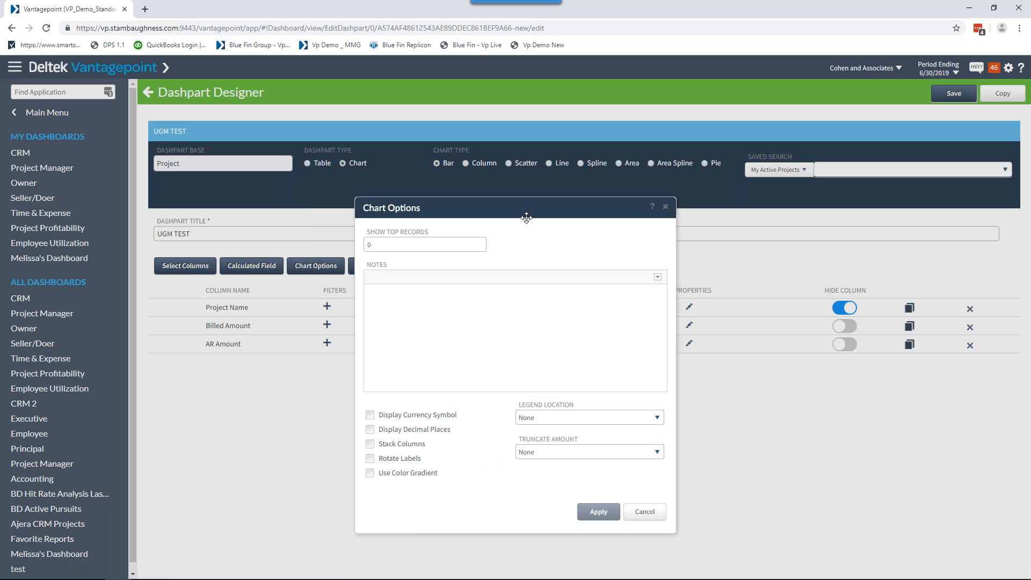
pyautogui.click(647, 513)
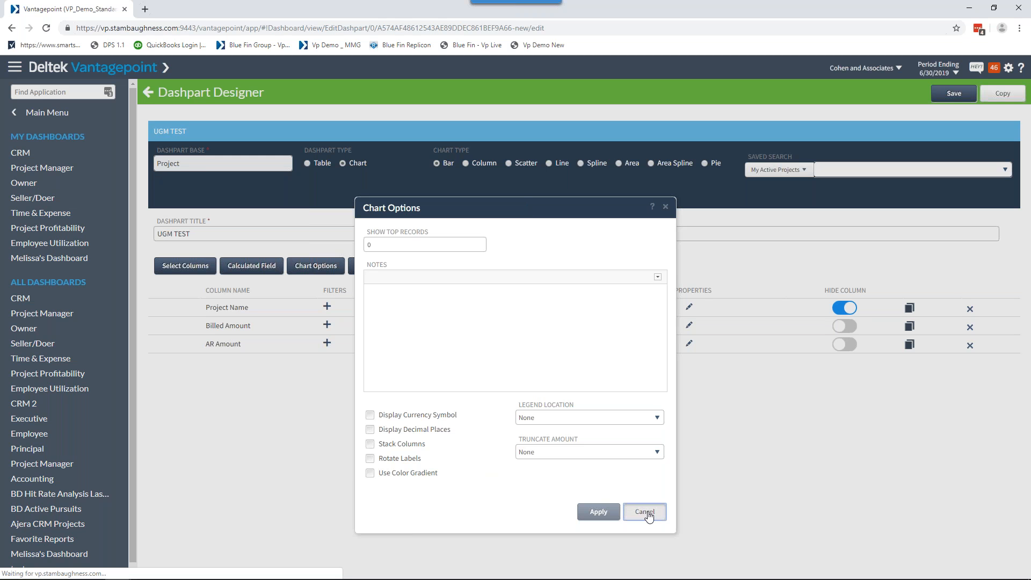
# Group the dashpart by column, using Project Name as the grouped column, and apply the grouping.
pyautogui.click(368, 268)
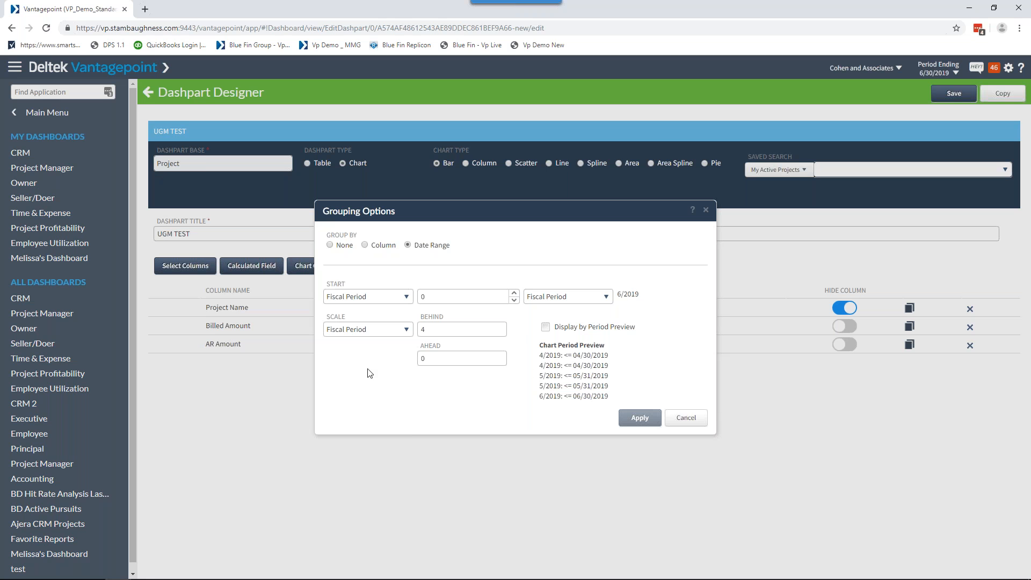
pyautogui.click(365, 245)
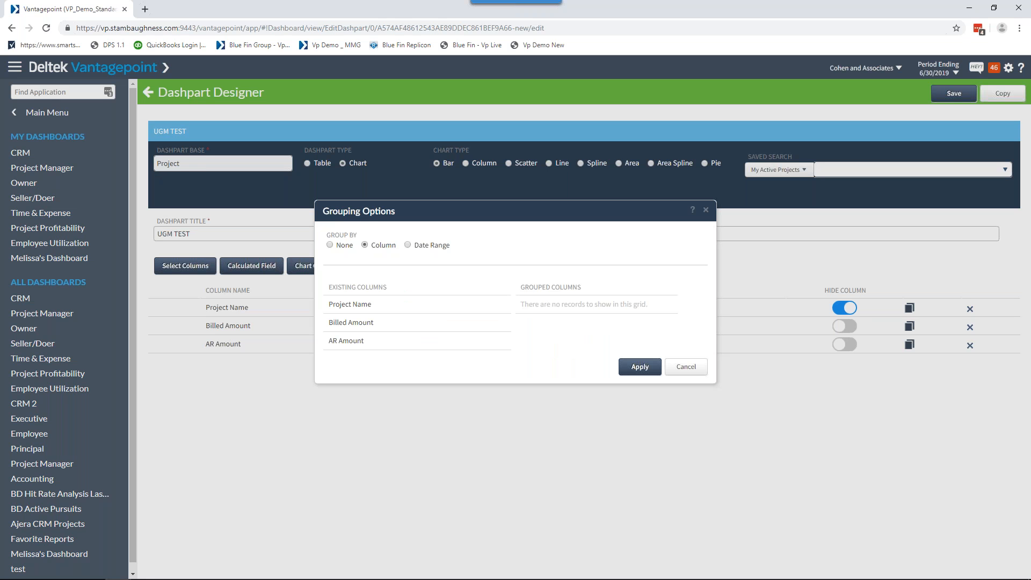
pyautogui.moveTo(356, 306)
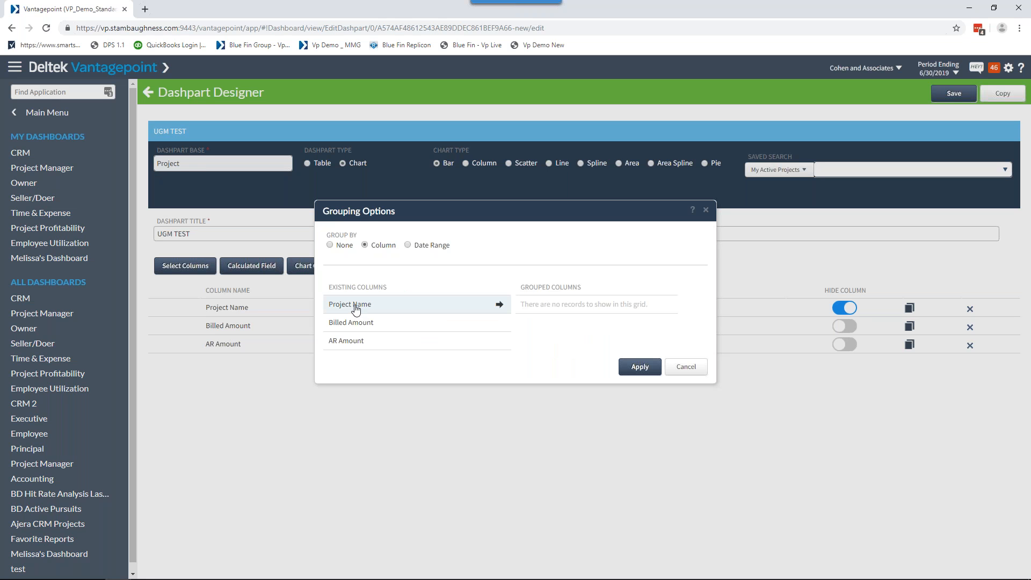
pyautogui.doubleClick(356, 307)
pyautogui.click(639, 368)
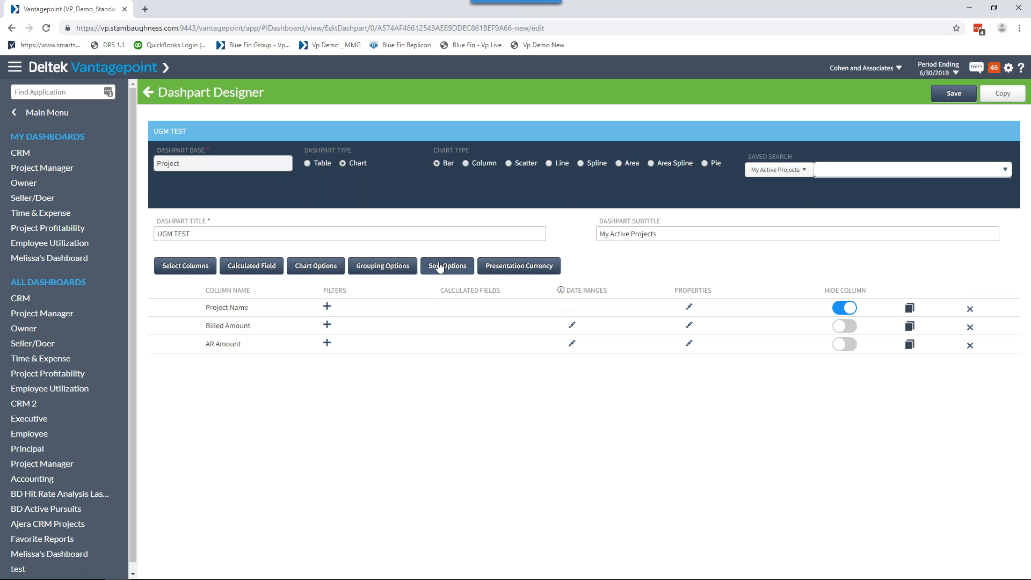
# Review the dashpart's sort options and the filter settings for the Project Name column without setting either.
pyautogui.click(440, 267)
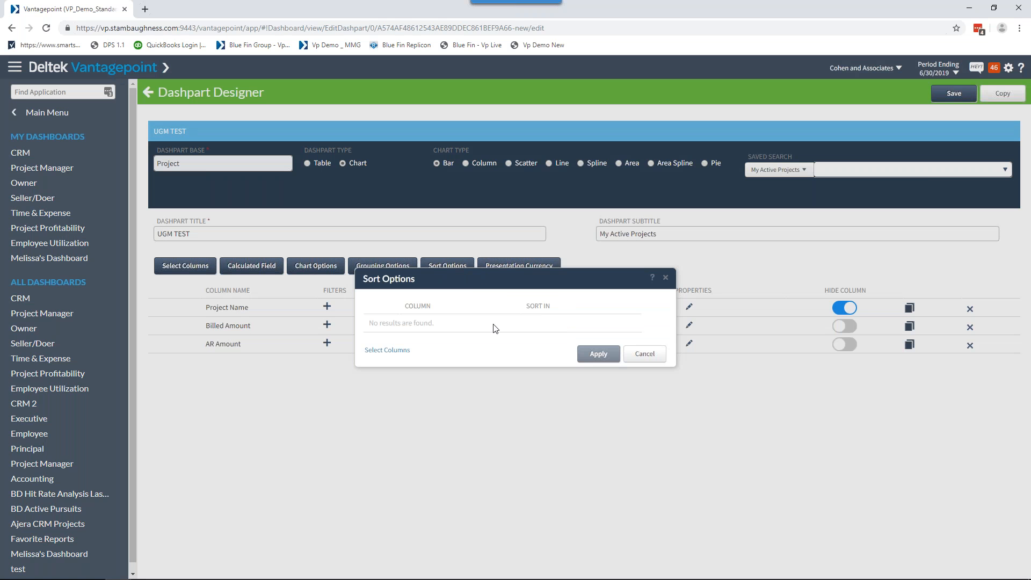
pyautogui.click(656, 354)
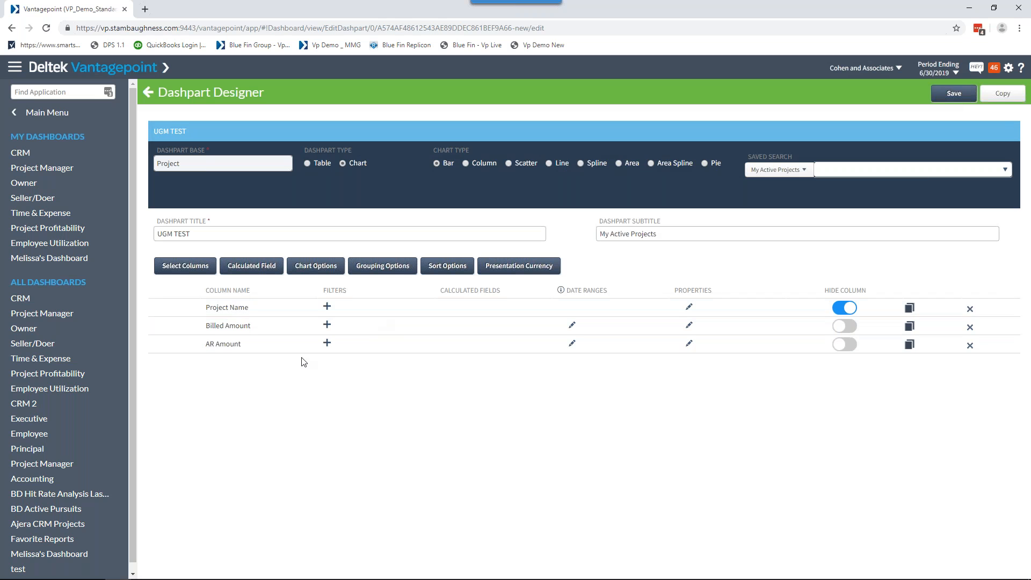
pyautogui.click(329, 316)
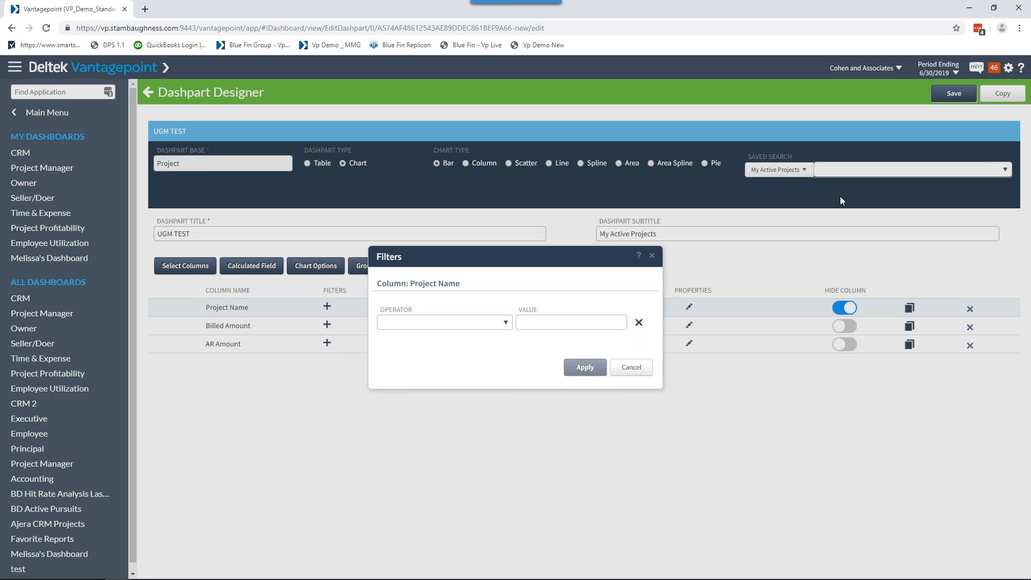
pyautogui.click(576, 367)
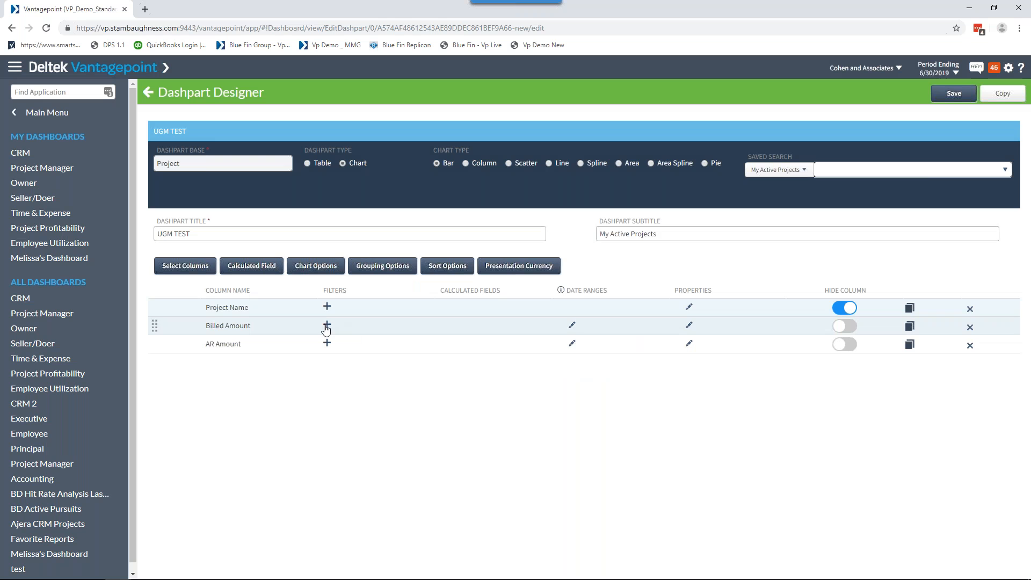
# Filter the Billed Amount column to values not equal to 0 and apply the filter.
pyautogui.click(326, 326)
pyautogui.click(506, 322)
pyautogui.click(412, 338)
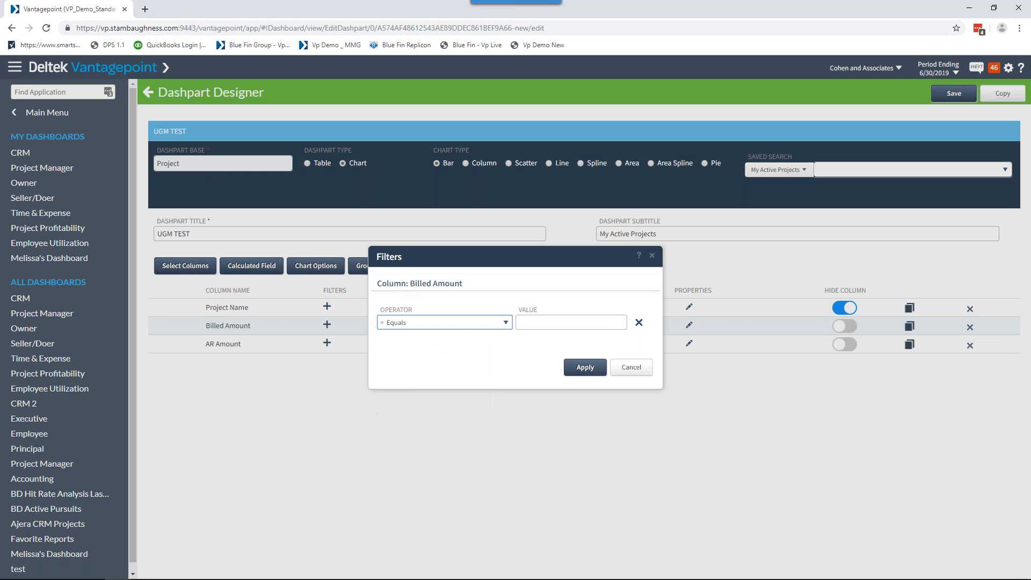
pyautogui.click(506, 322)
pyautogui.scroll(-1, 447, 370)
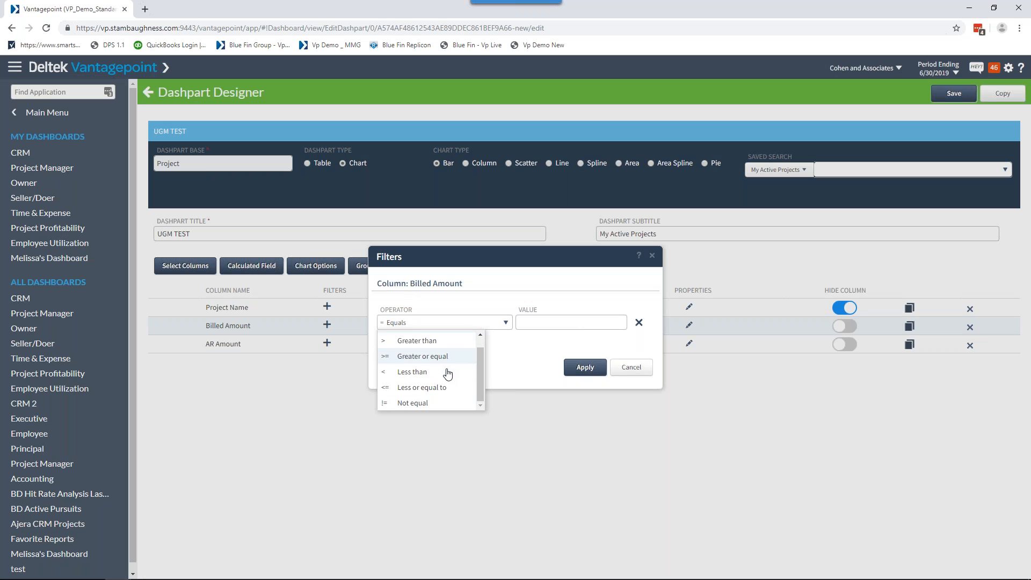
pyautogui.click(428, 402)
pyautogui.click(554, 325)
pyautogui.write('0')
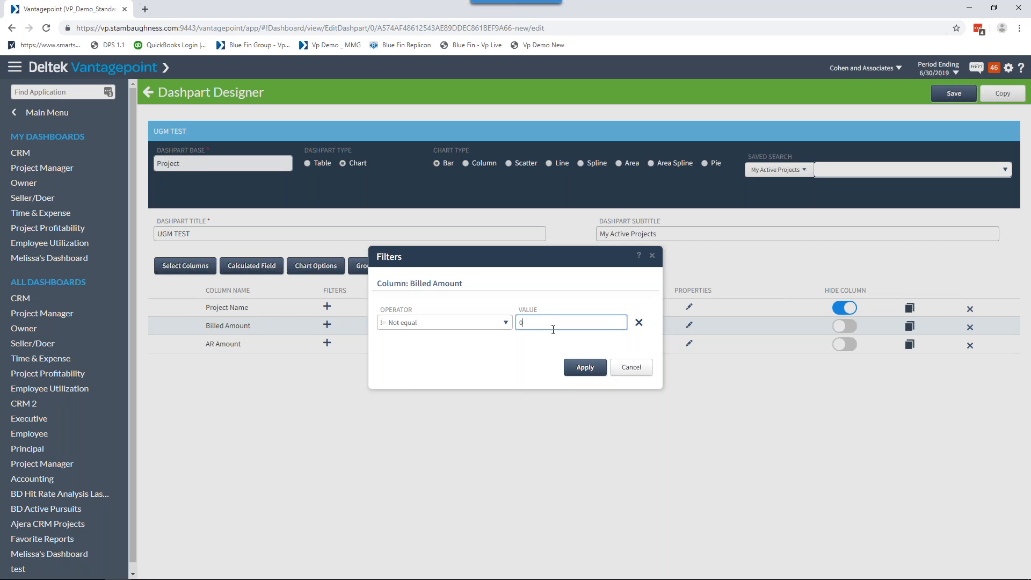
pyautogui.click(588, 372)
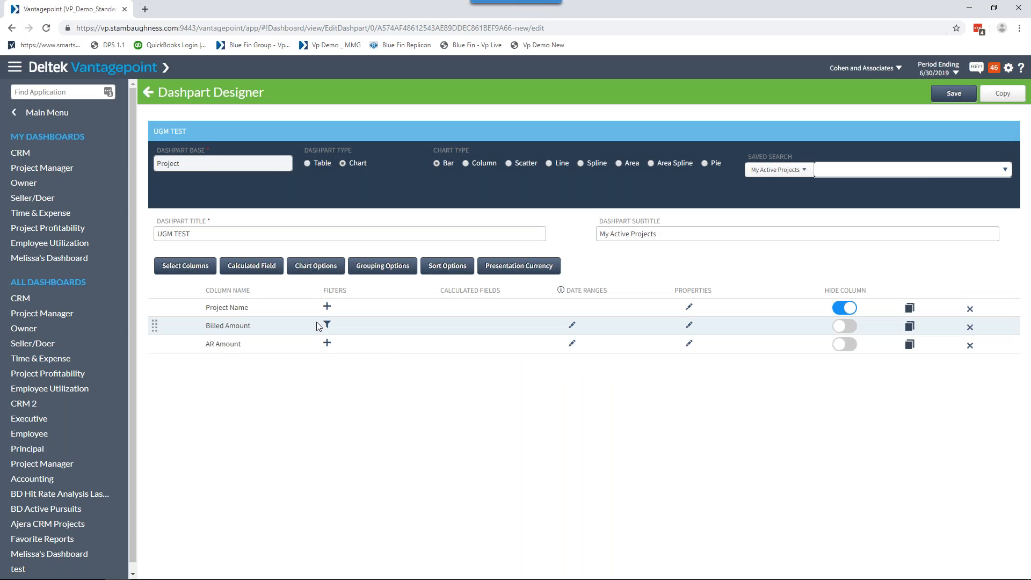
# Review the AR Amount column's filter settings and the Billed Amount column's date range without changing them.
pyautogui.click(327, 344)
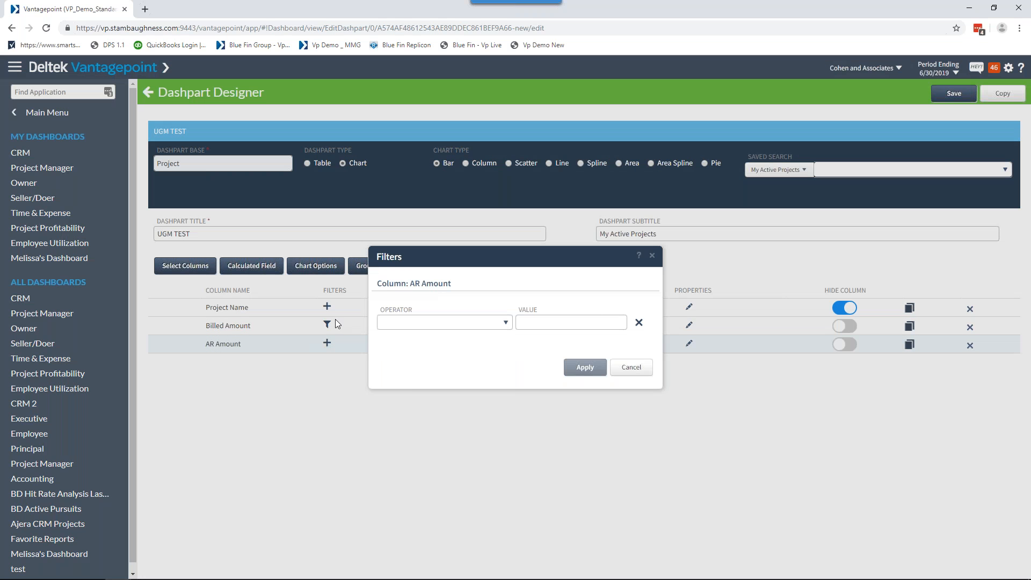
pyautogui.click(629, 369)
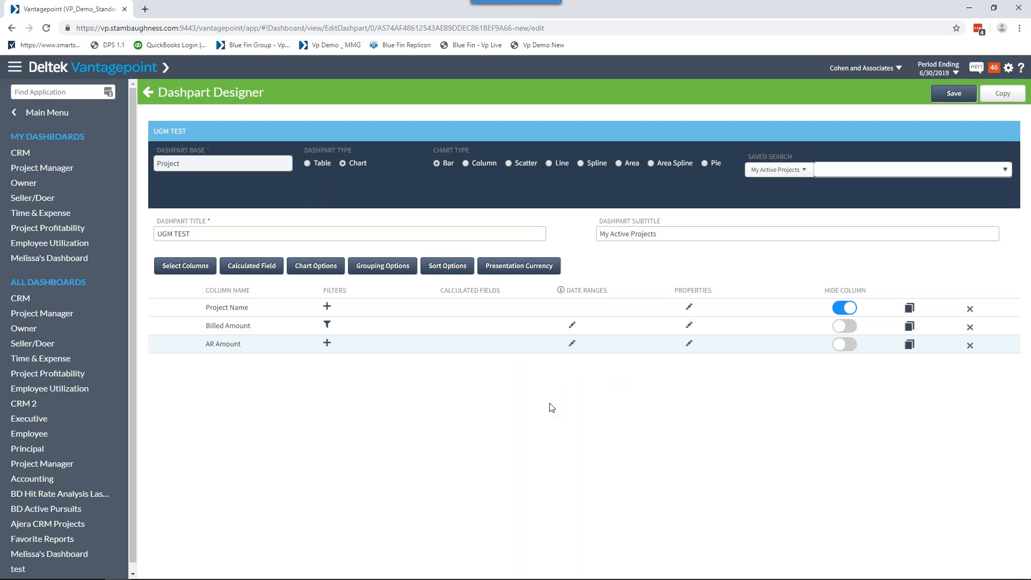
pyautogui.click(573, 327)
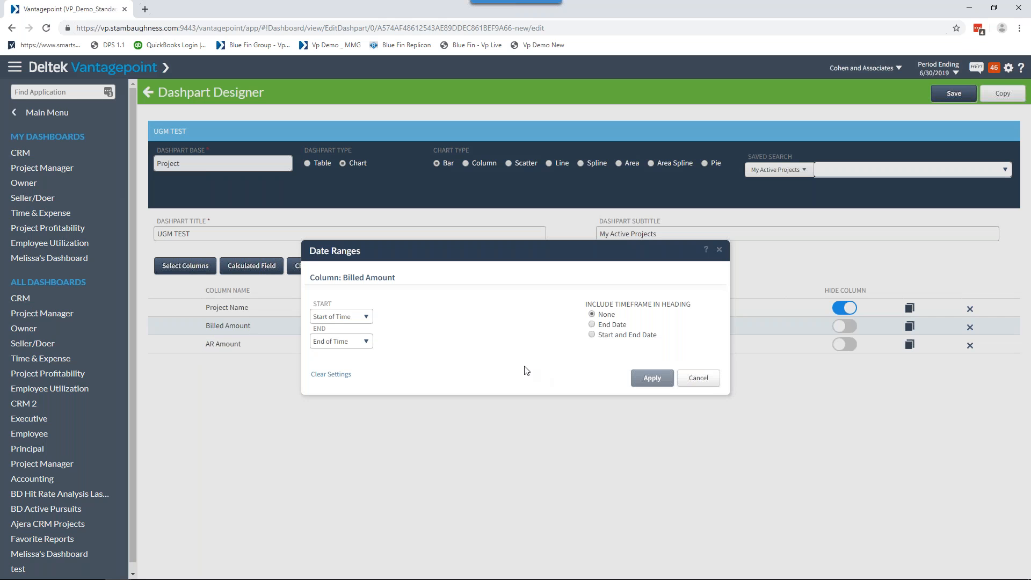
pyautogui.click(683, 383)
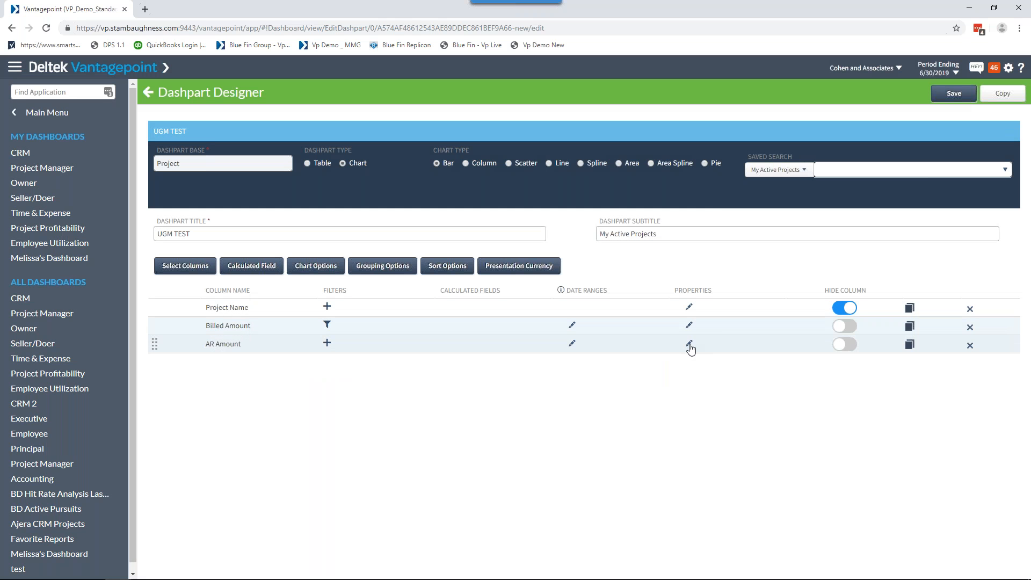
# Change the AR Amount column's chart color to purple and apply the properties.
pyautogui.click(689, 344)
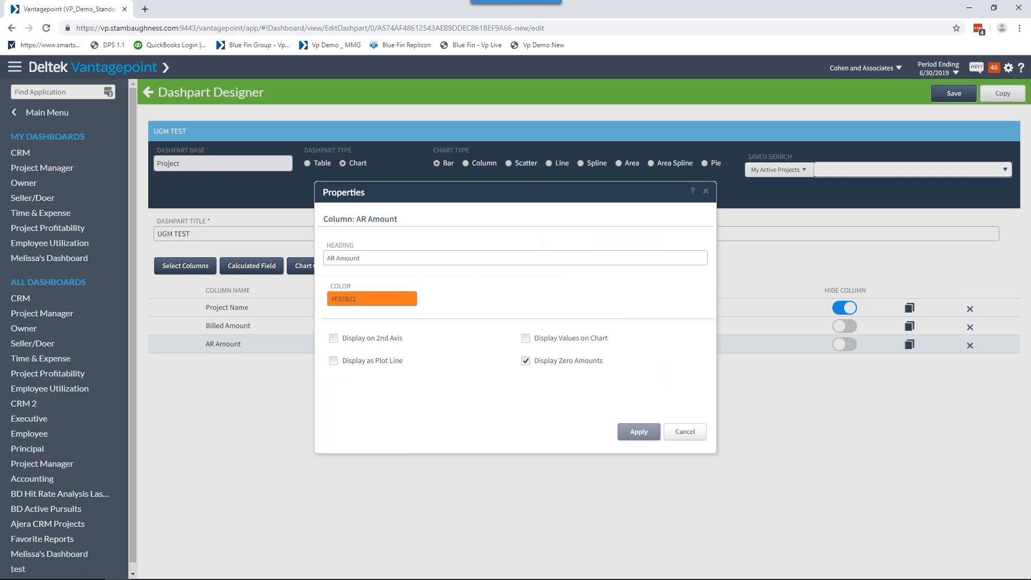
pyautogui.click(395, 301)
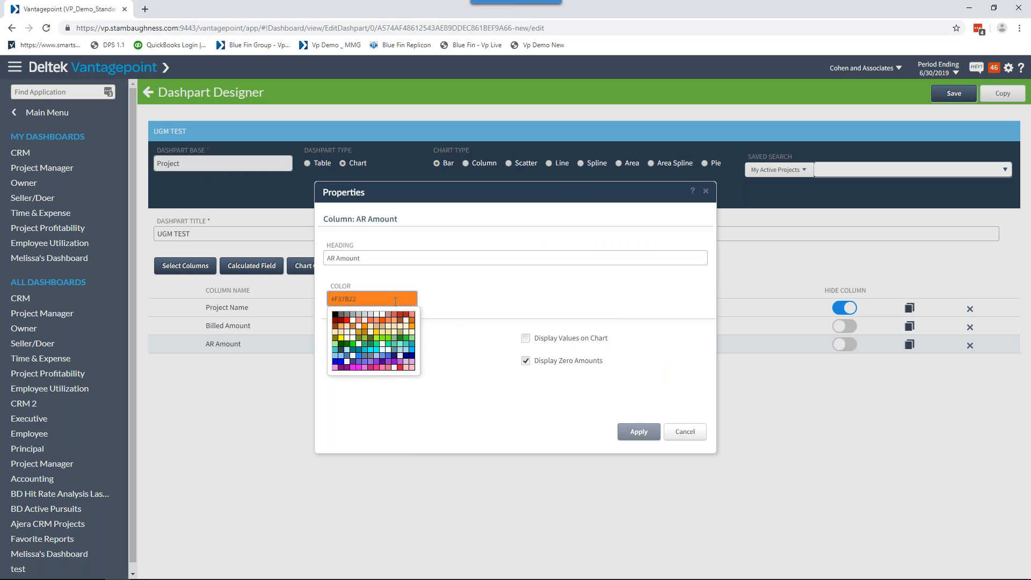
pyautogui.click(360, 364)
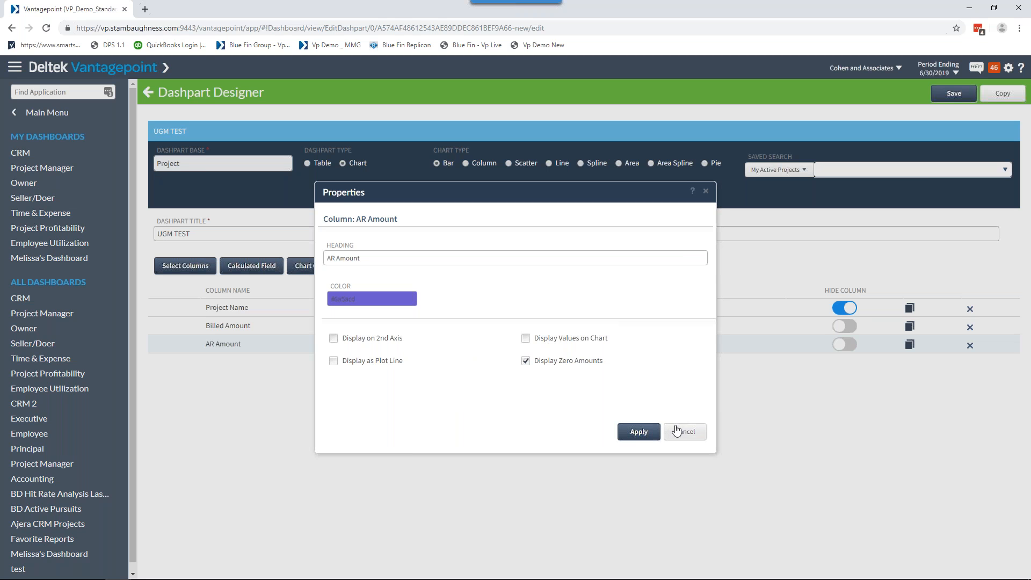
pyautogui.click(634, 437)
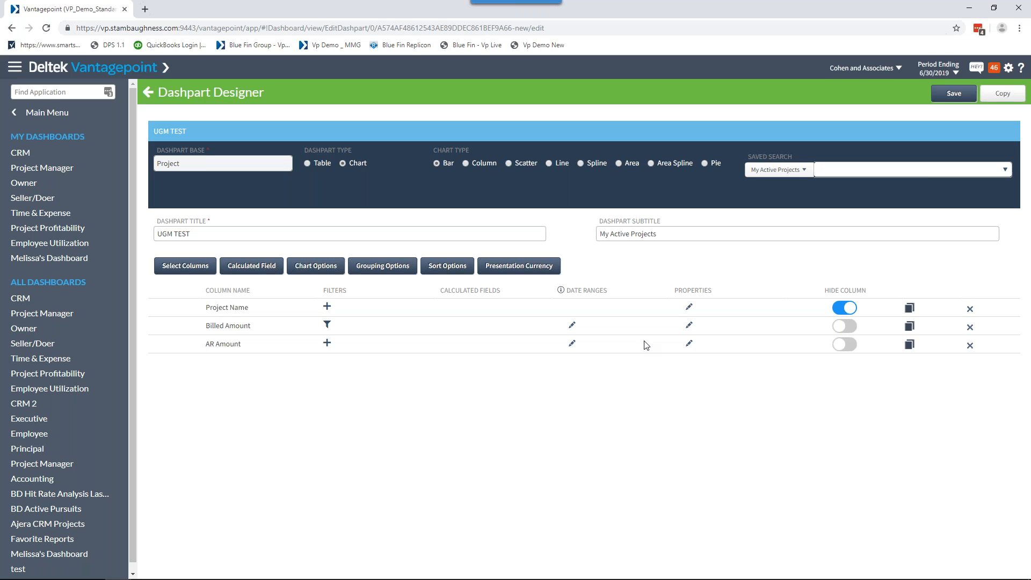
# Keep the Billed Amount column shown, save the dashpart, and add it to the current dashboard.
pyautogui.click(845, 326)
pyautogui.click(845, 326)
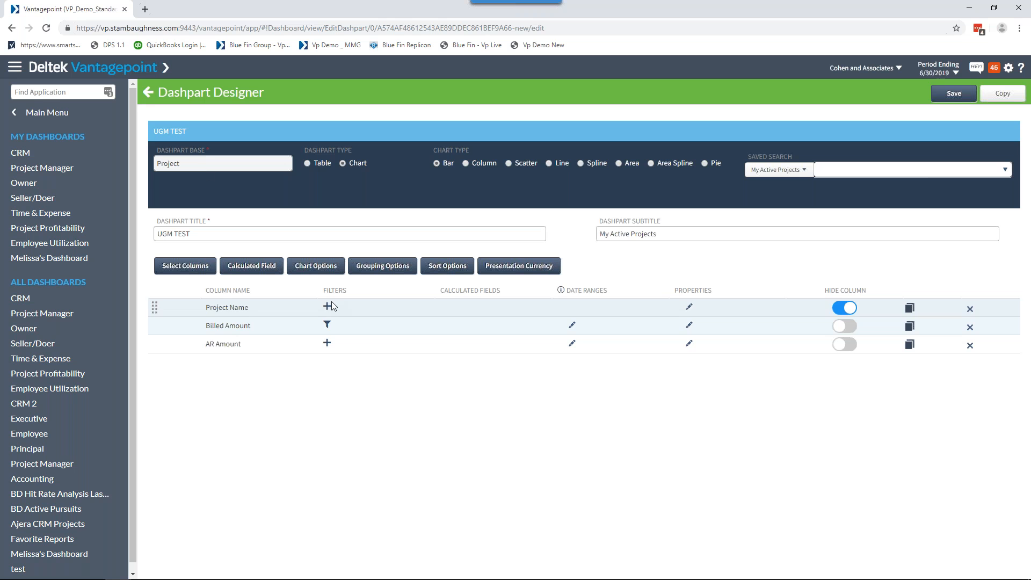
pyautogui.click(954, 93)
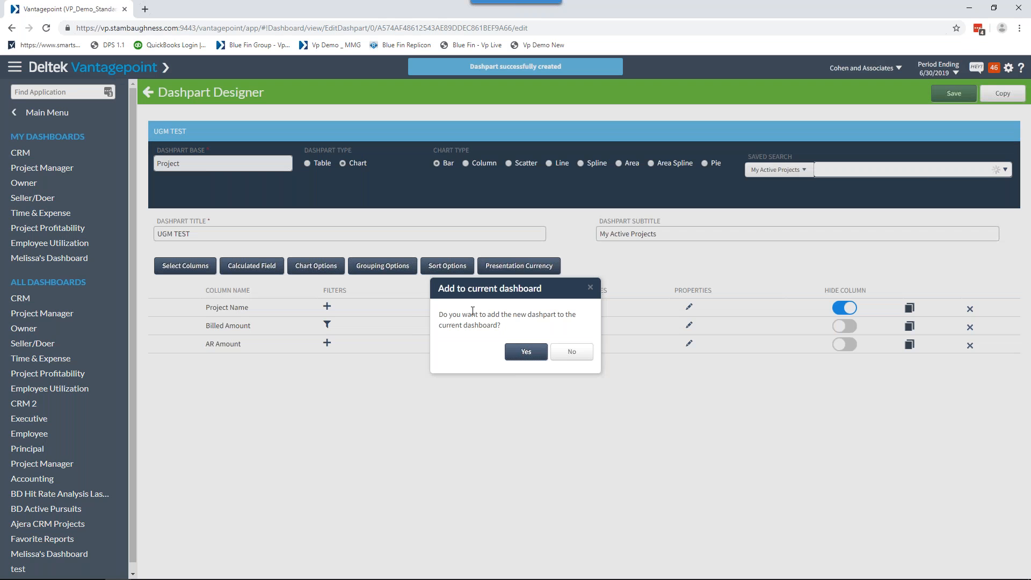
pyautogui.click(523, 352)
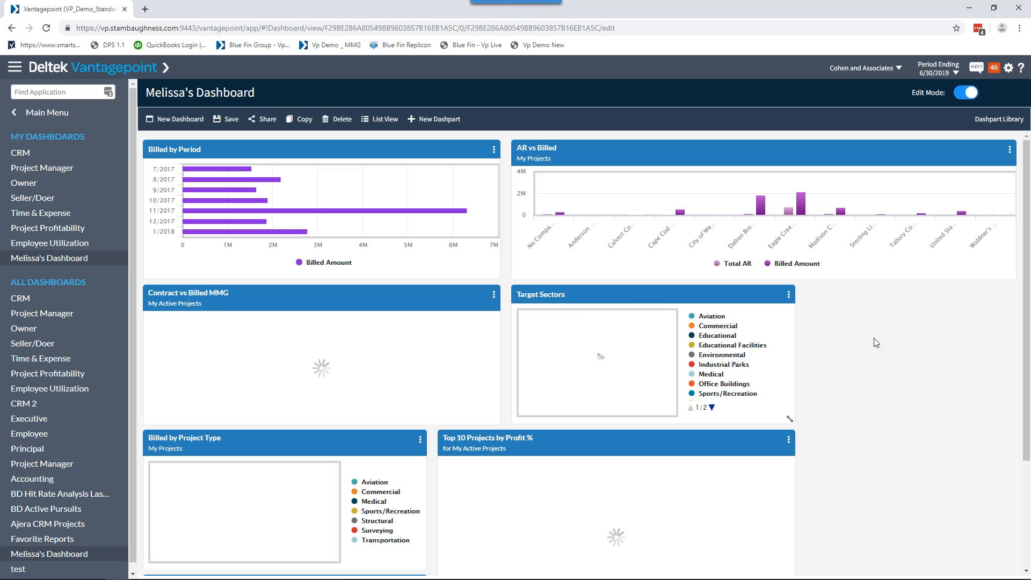
# Examine the Cambridge YMCA bars in the new UGM TEST dashpart on the dashboard.
pyautogui.scroll(-3, 795, 408)
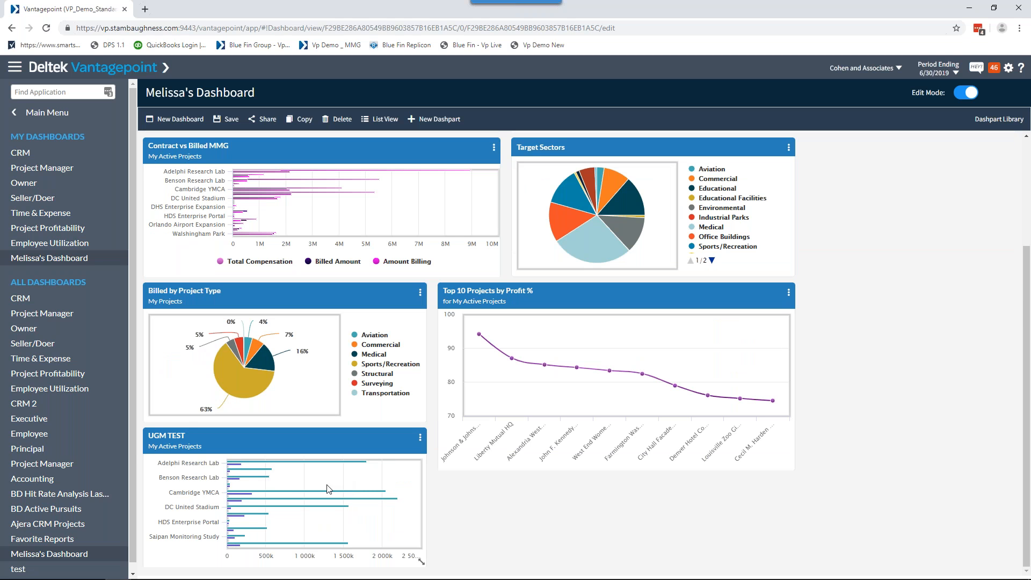
pyautogui.moveTo(312, 495)
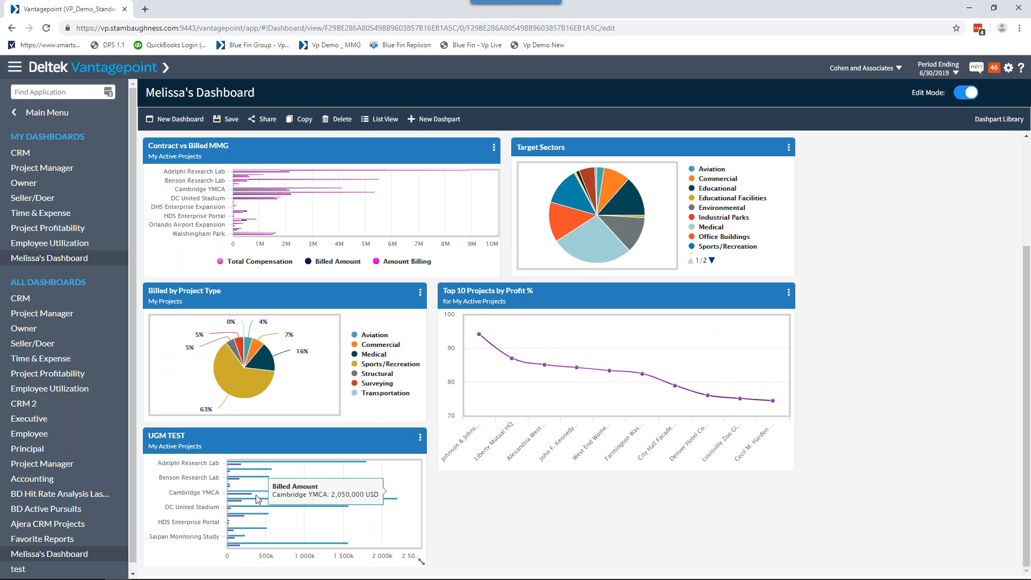
pyautogui.moveTo(252, 498)
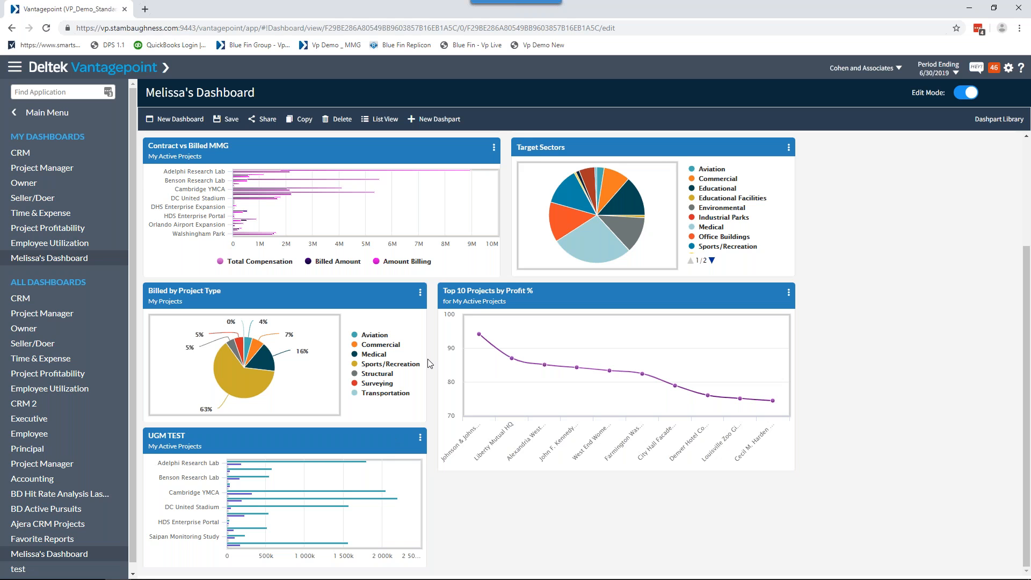
# Open the UGM TEST dashpart for editing and search its available columns for status without adding any.
pyautogui.click(420, 438)
pyautogui.click(440, 457)
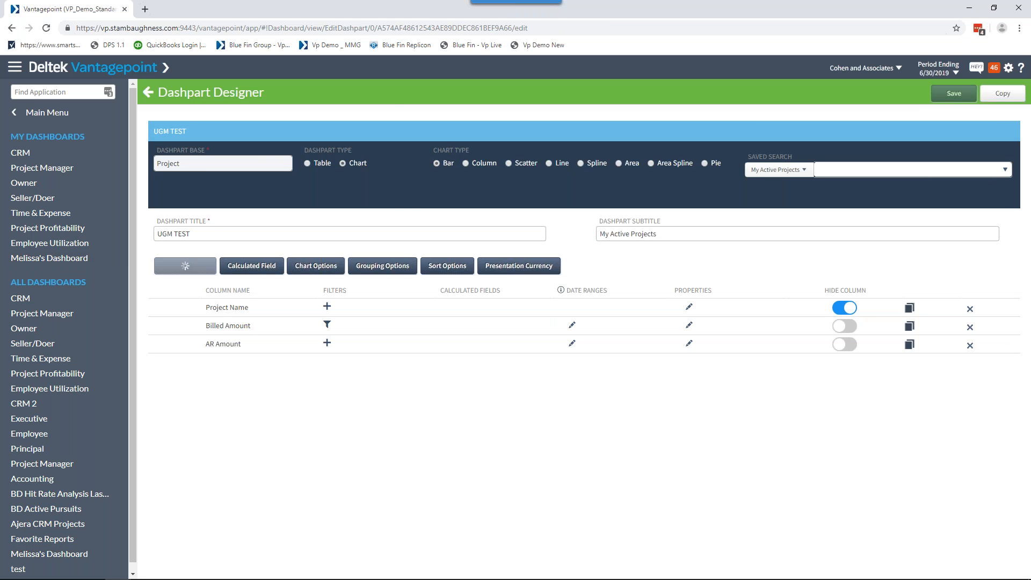
pyautogui.click(186, 266)
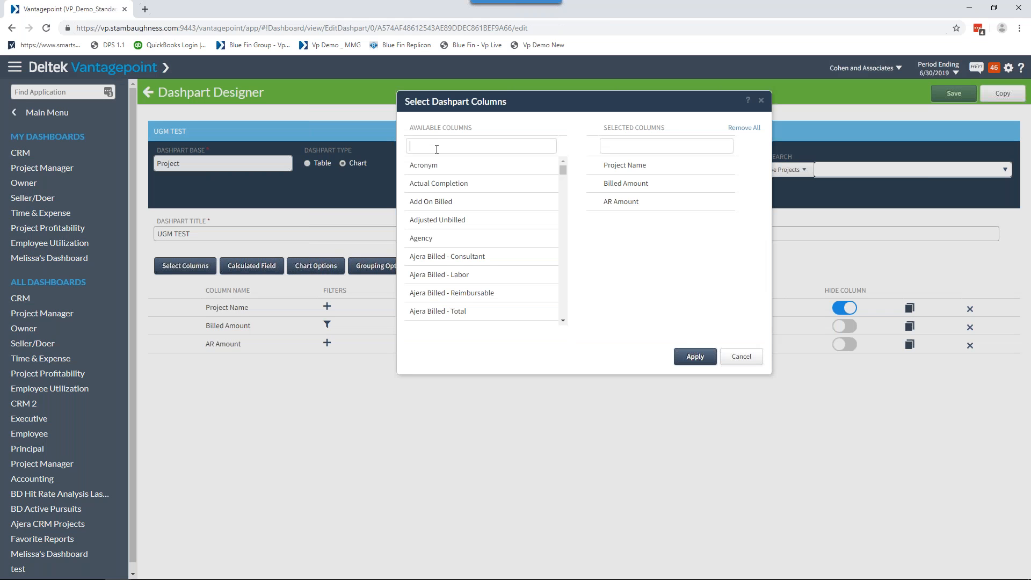
pyautogui.write('status')
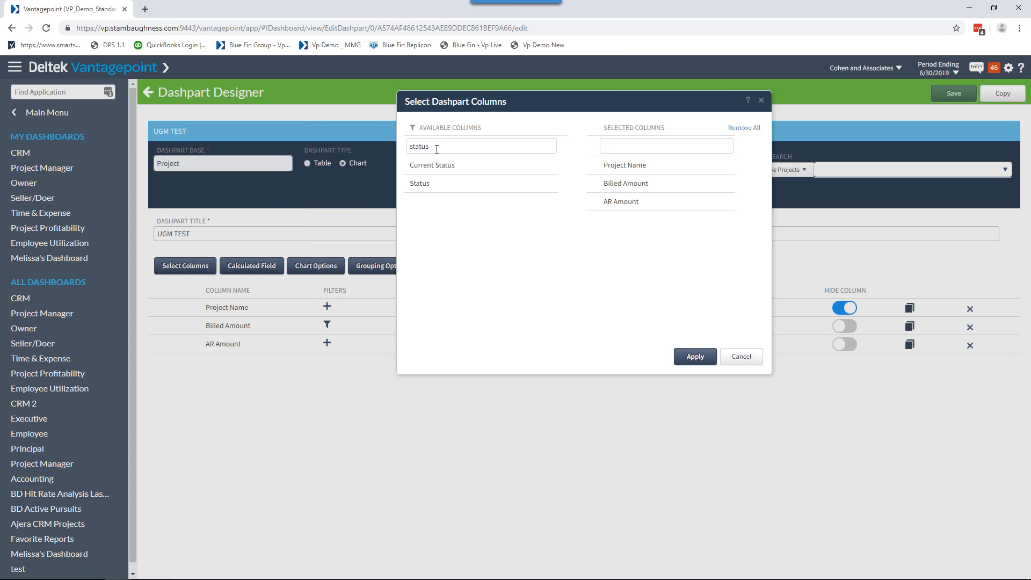
pyautogui.click(735, 358)
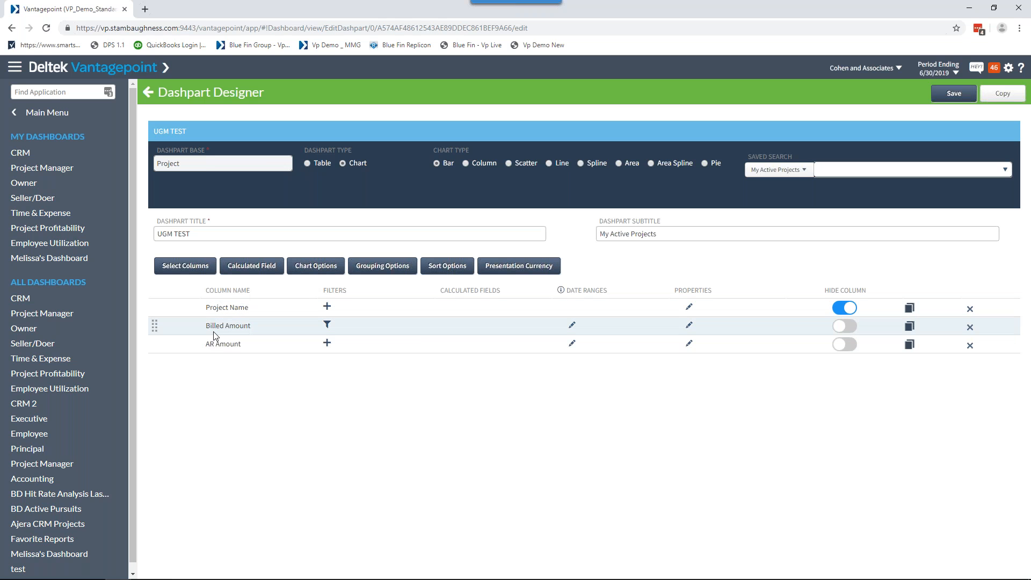
# Switch the UGM TEST dashpart type to Table and add a second Billed Amount column.
pyautogui.click(308, 166)
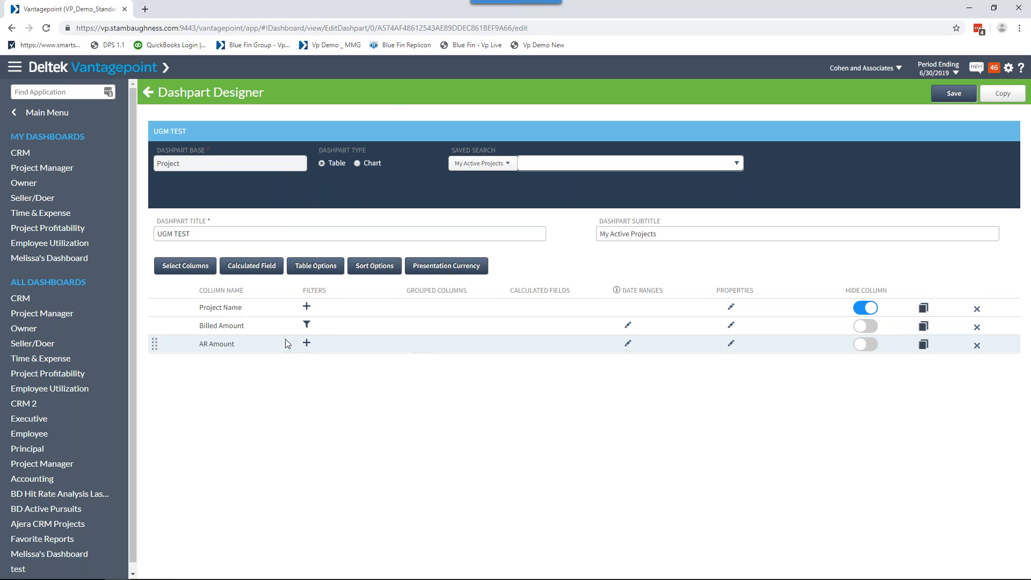
pyautogui.click(188, 267)
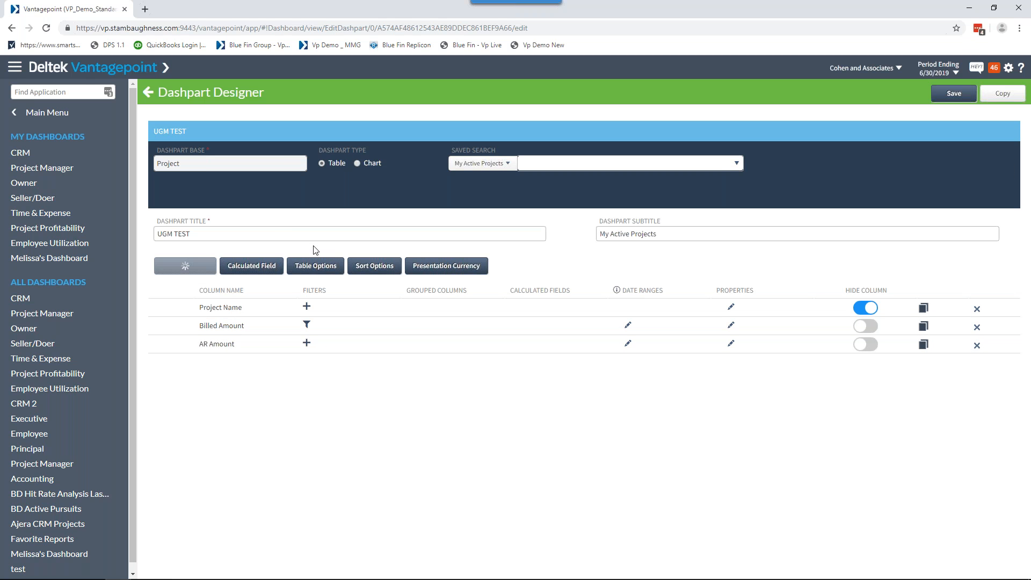
pyautogui.write('billed')
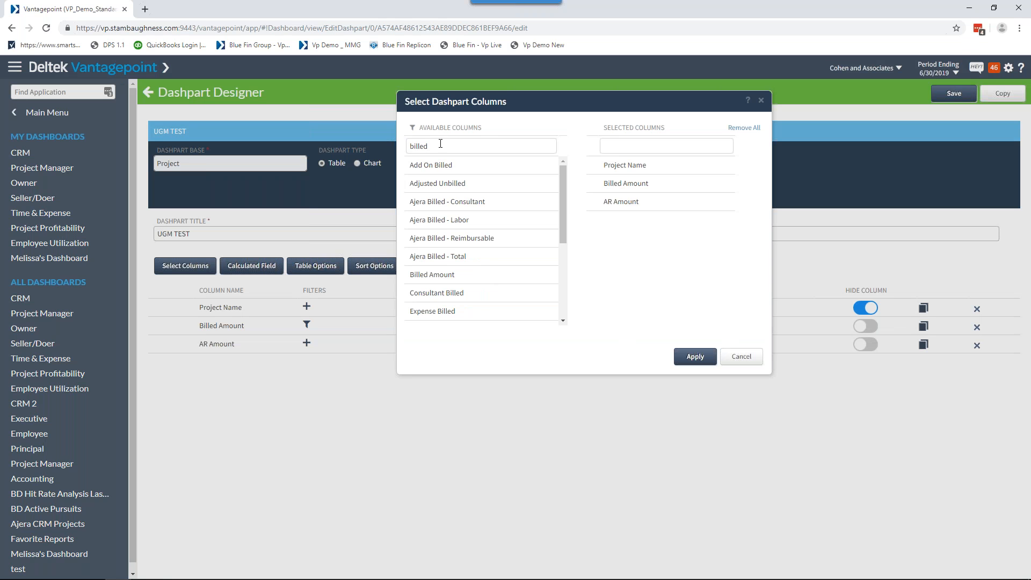
pyautogui.click(452, 275)
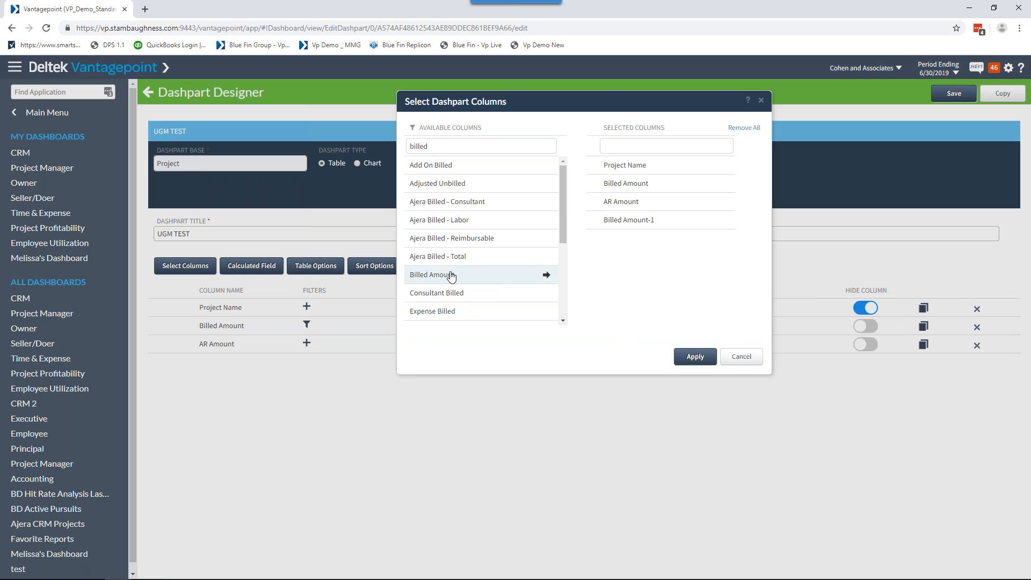
pyautogui.click(693, 358)
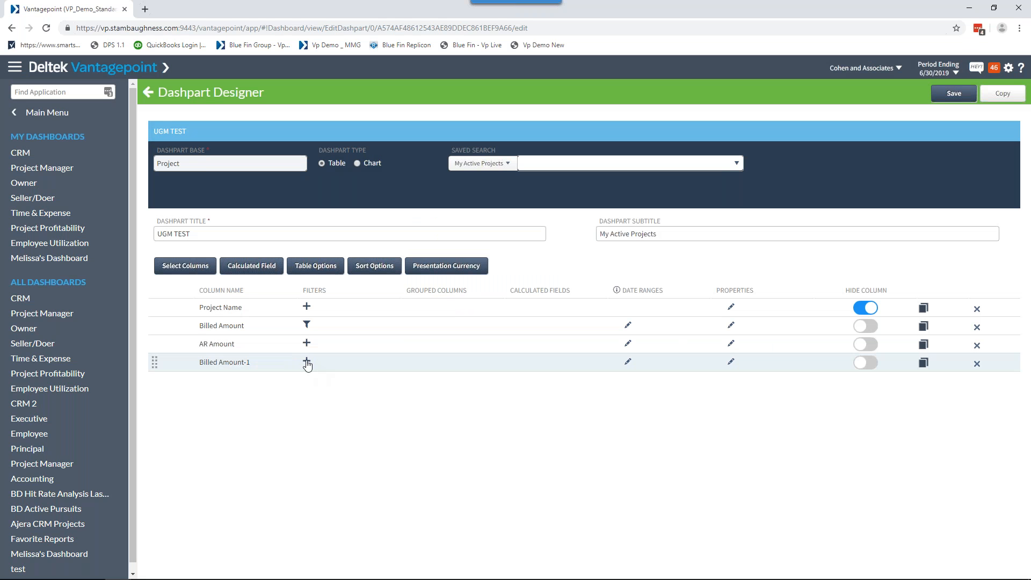
# Review the filter and date range options of the Billed Amount-1 column without changing them.
pyautogui.click(307, 364)
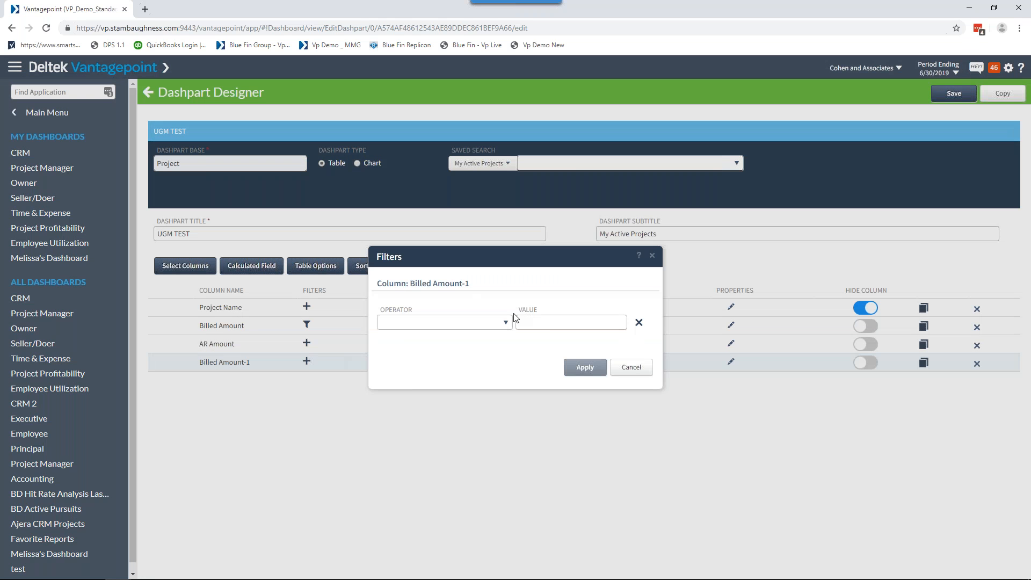
pyautogui.click(633, 368)
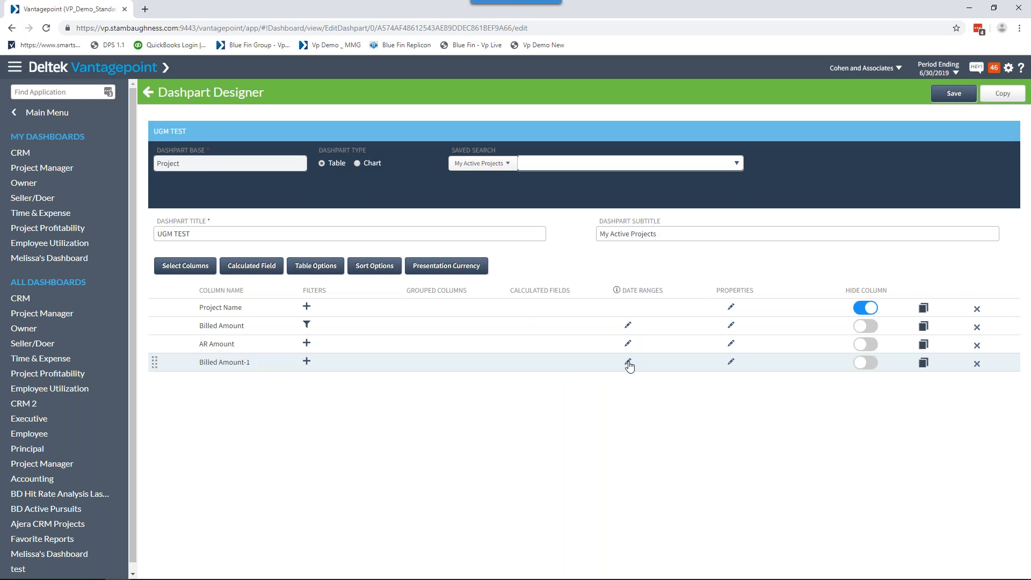
pyautogui.click(628, 363)
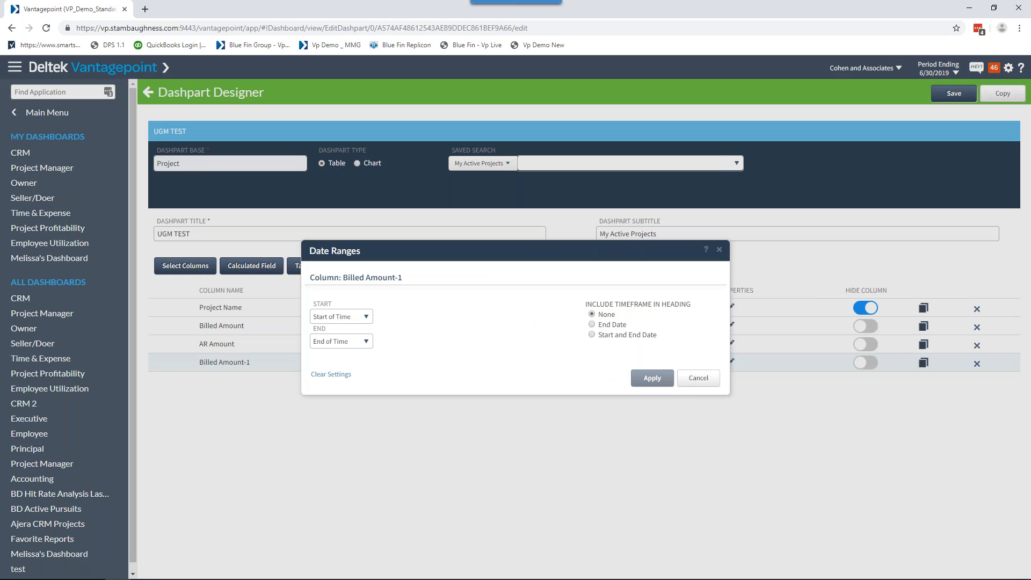
pyautogui.click(696, 382)
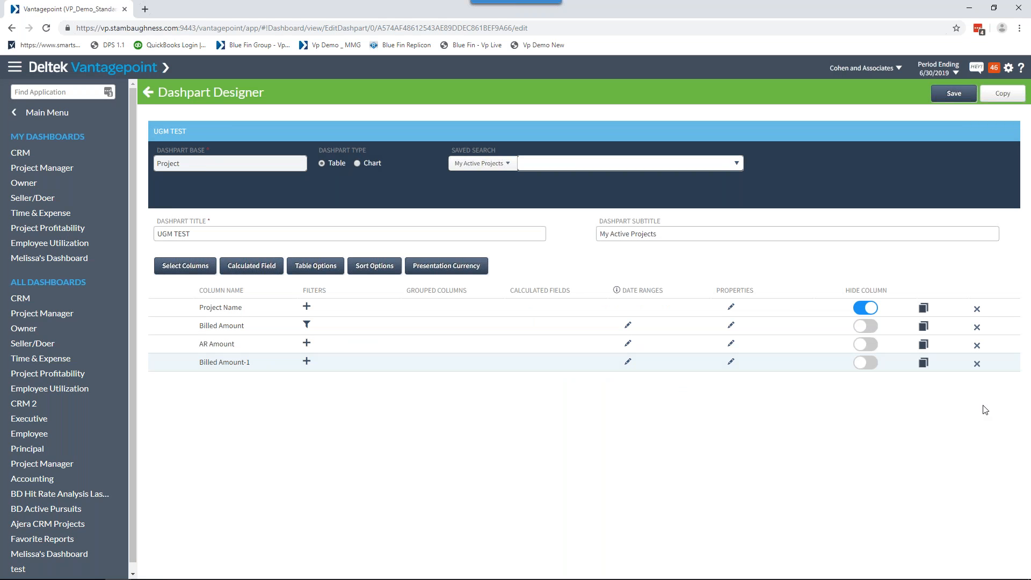
# Search the available dashpart columns for jtd and ytd, leaving the column selection as it is.
pyautogui.click(174, 265)
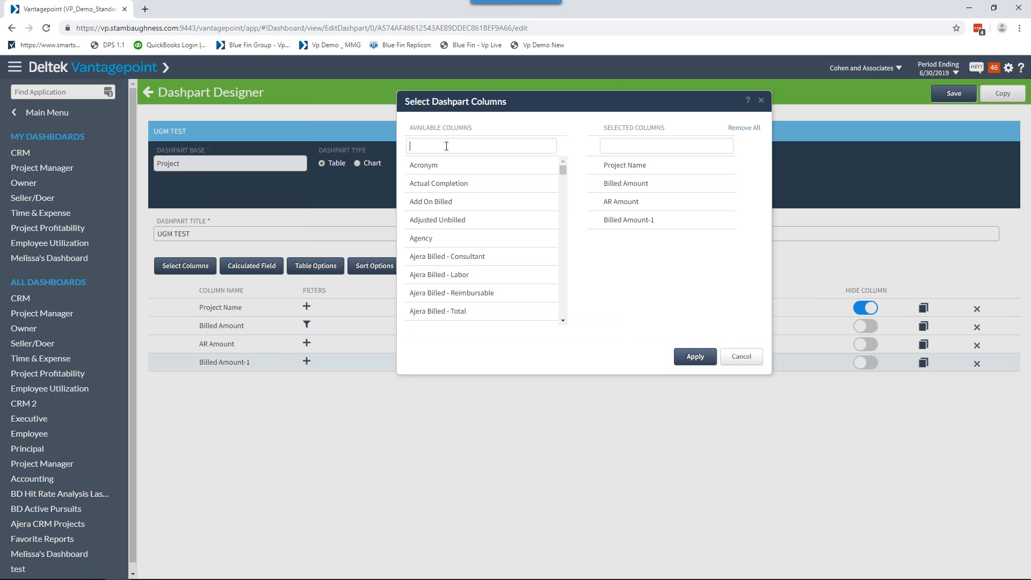
pyautogui.write('jts')
pyautogui.press('BackSpace')
pyautogui.write('d')
pyautogui.doubleClick(446, 146)
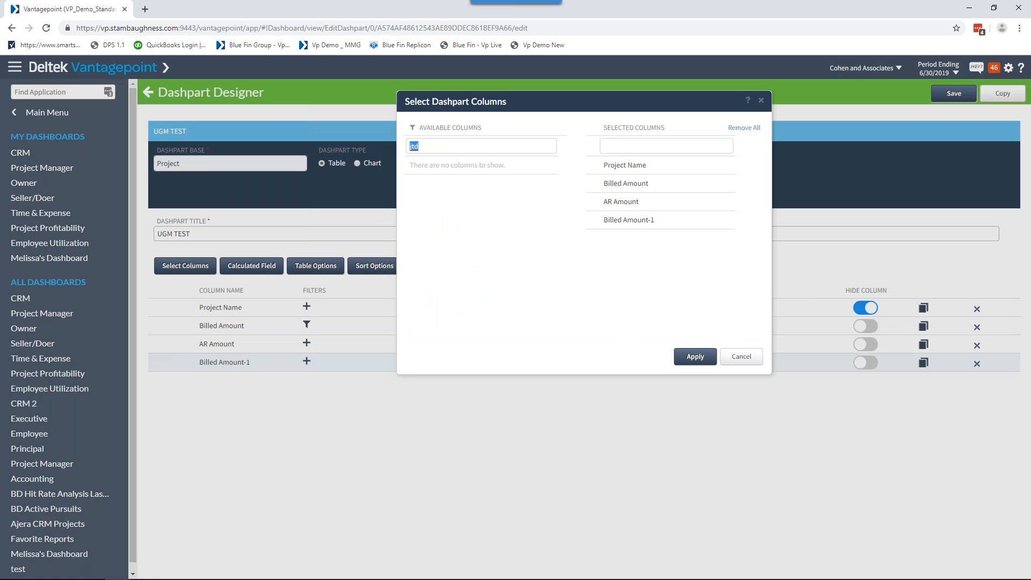
pyautogui.write('ytd')
pyautogui.press('BackSpace')
pyautogui.write('d')
pyautogui.press('BackSpace')
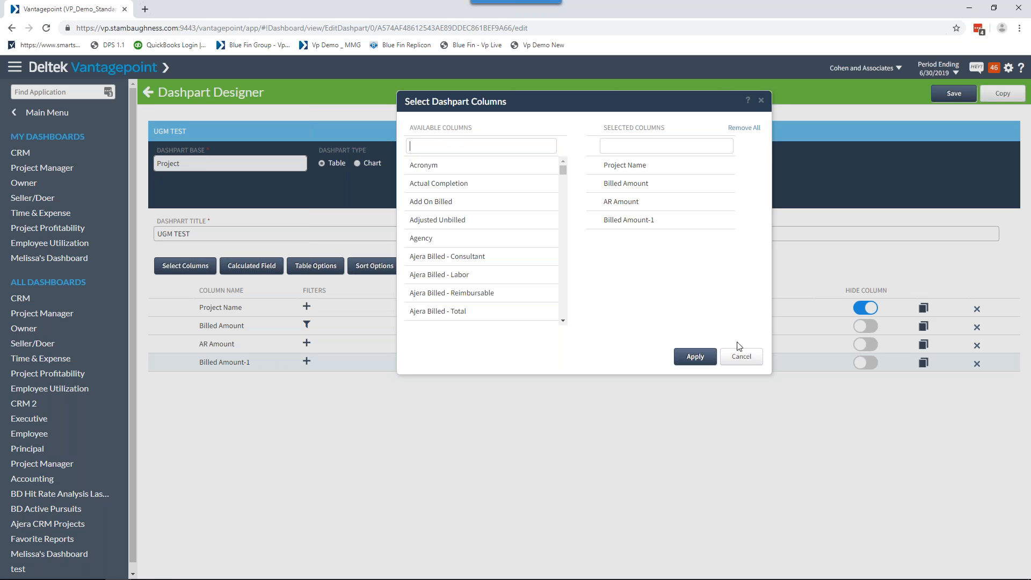
pyautogui.click(753, 354)
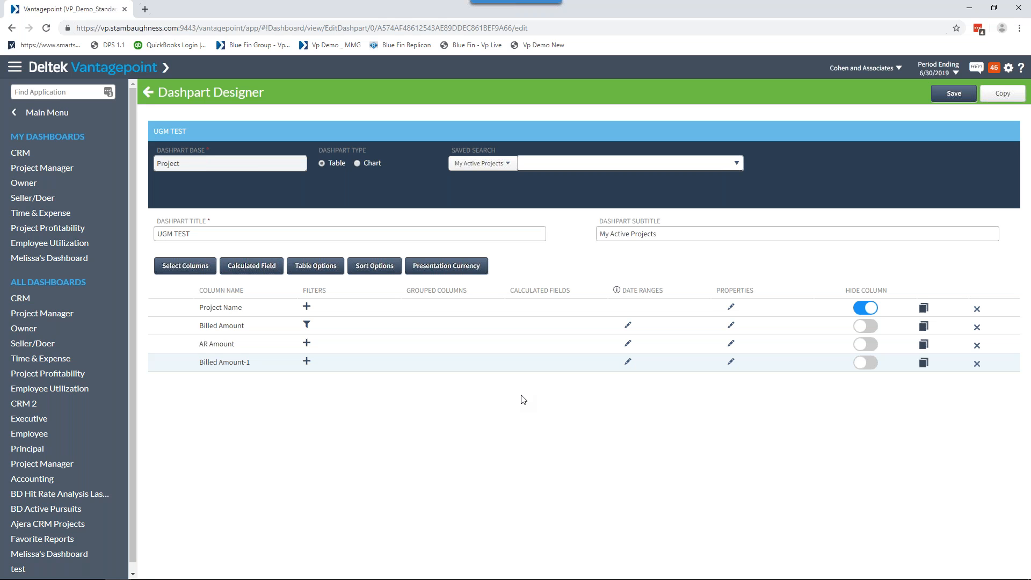
# Leave the Dashpart Designer, glance at the PowerPoint slide show, and discard the unsaved UGM TEST changes.
pyautogui.click(149, 96)
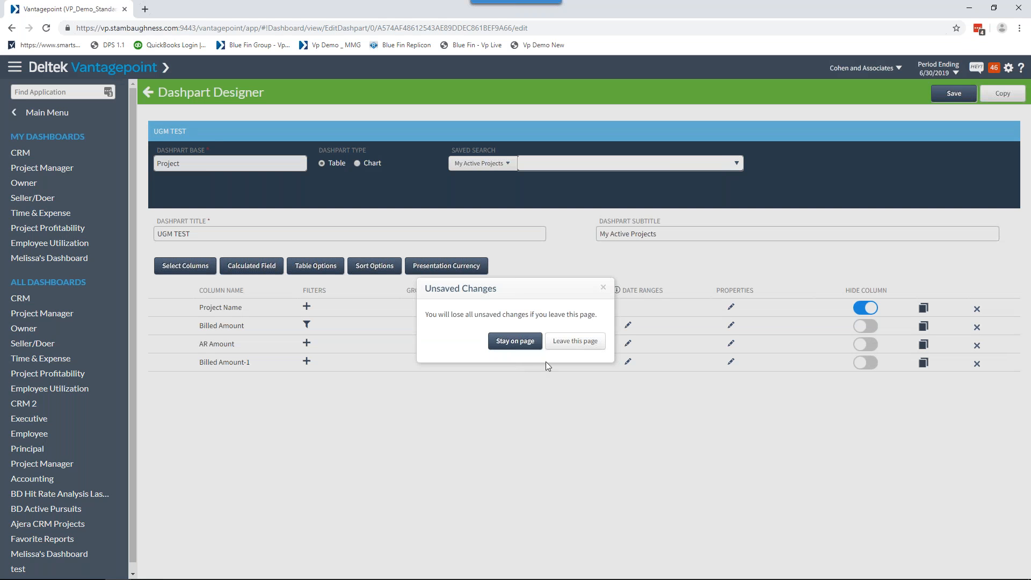
pyautogui.moveTo(411, 574)
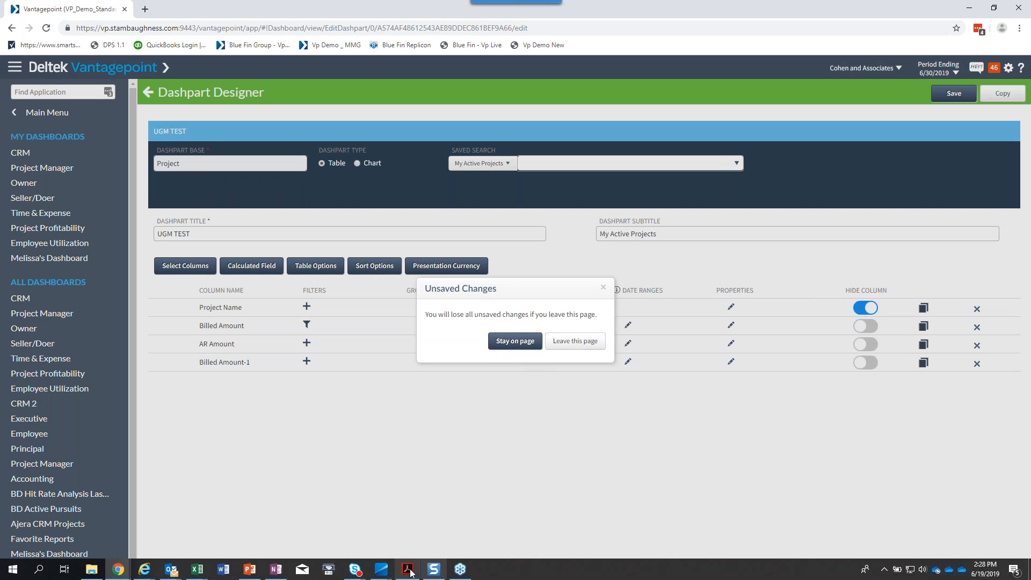
pyautogui.click(250, 570)
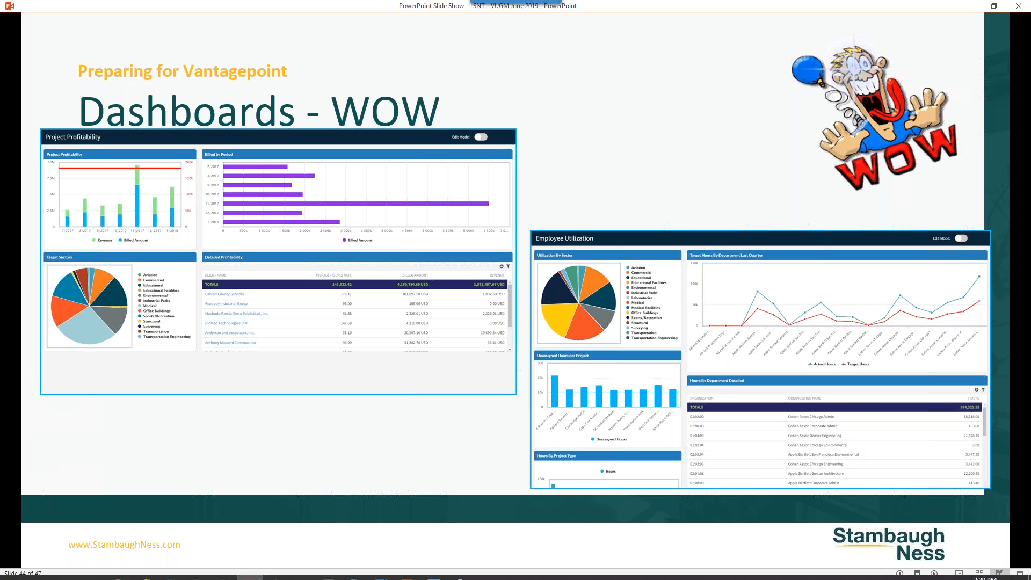
pyautogui.moveTo(119, 571)
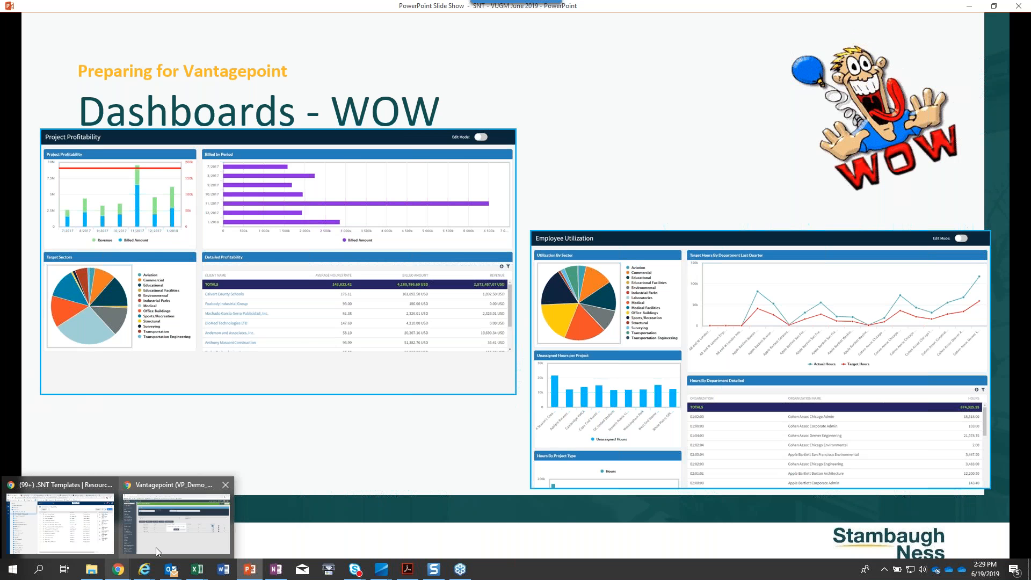
pyautogui.click(155, 546)
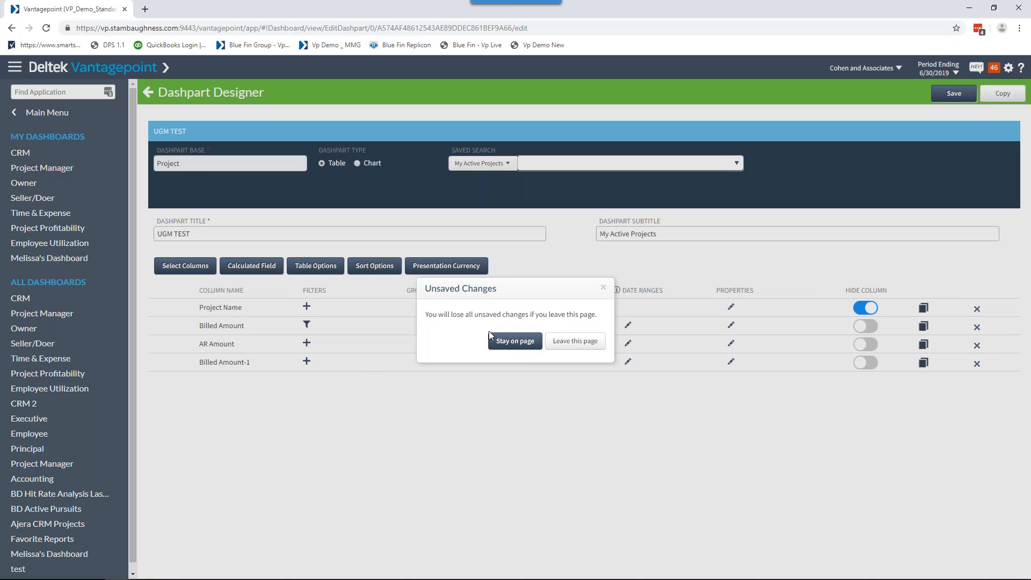
pyautogui.click(575, 341)
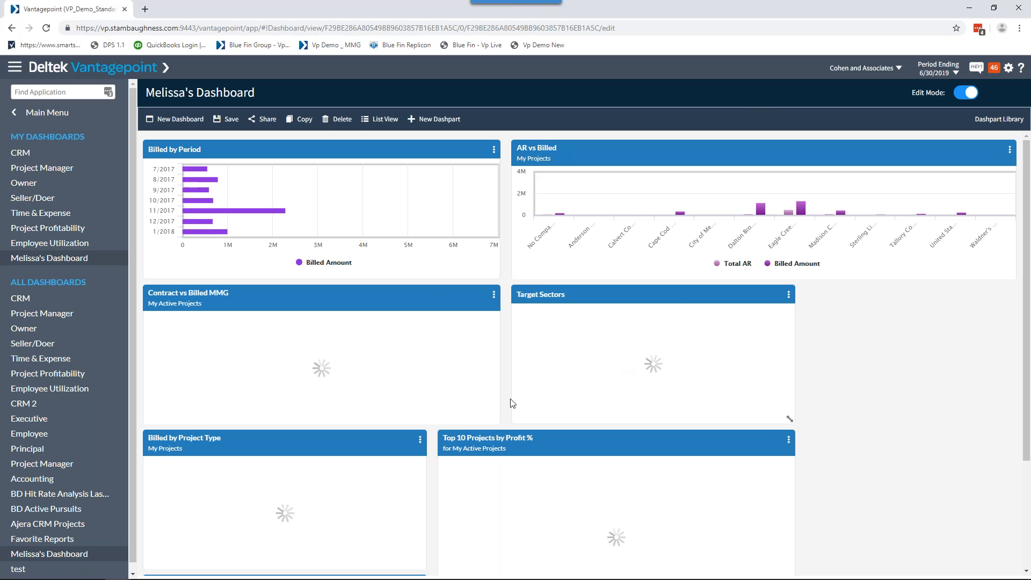
# Reopen the UGM TEST dashpart for editing and view its column selection without changing it.
pyautogui.scroll(-3, 408, 483)
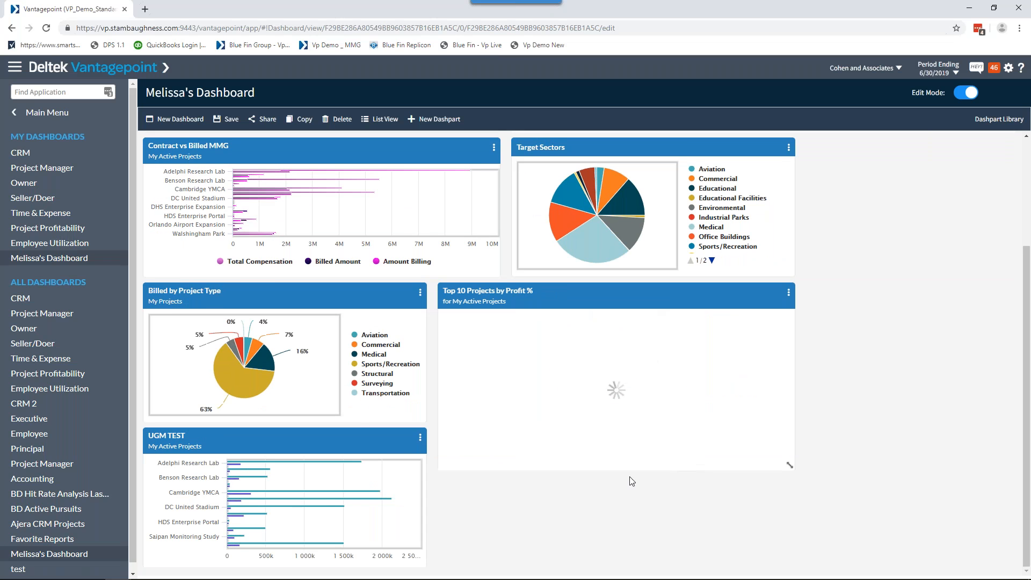
pyautogui.click(421, 438)
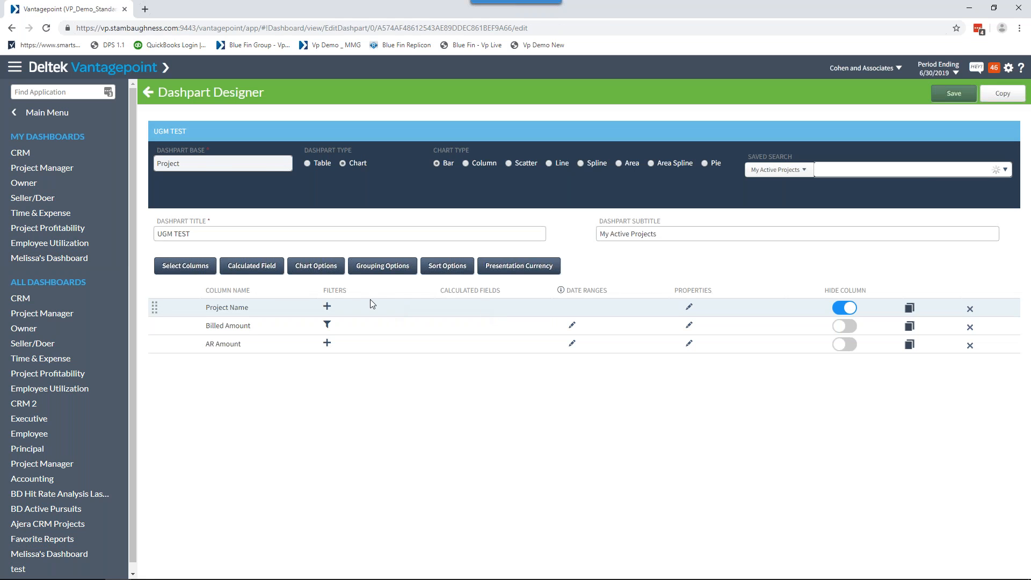
pyautogui.click(197, 272)
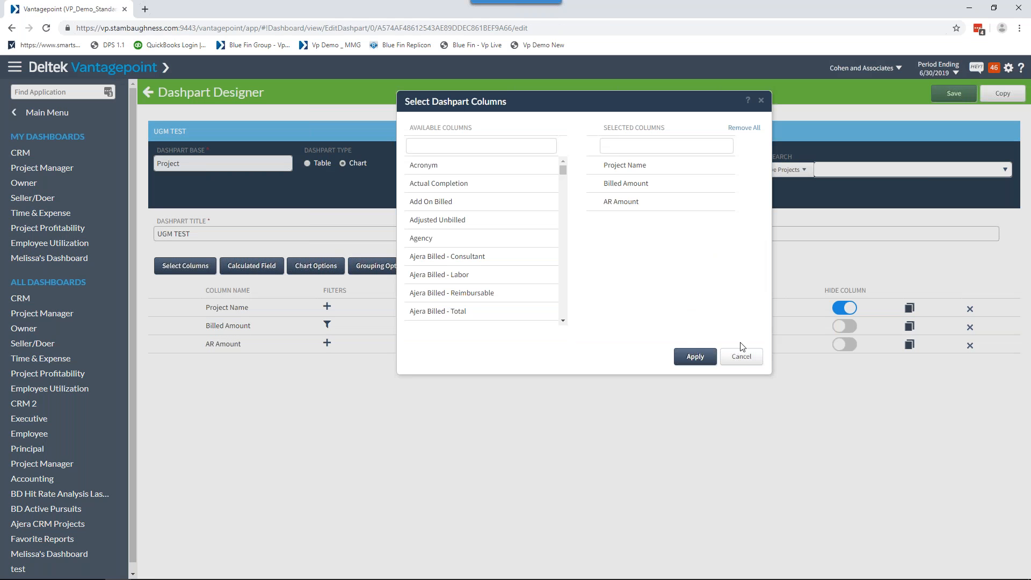
pyautogui.click(741, 356)
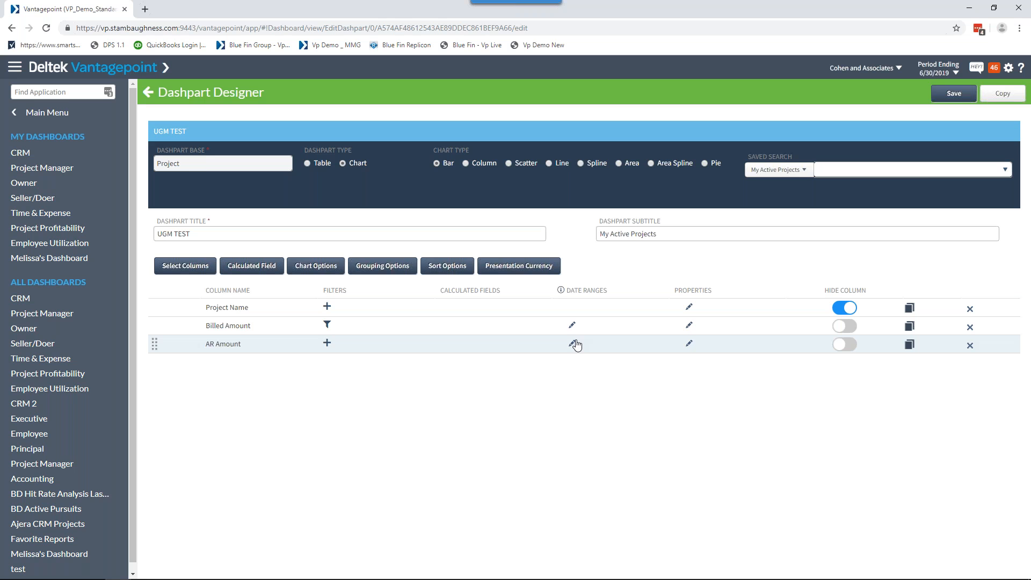
# Review the AR Amount and Billed Amount date range settings, trying the End Date heading option, and return to the dashboard without saving.
pyautogui.click(573, 345)
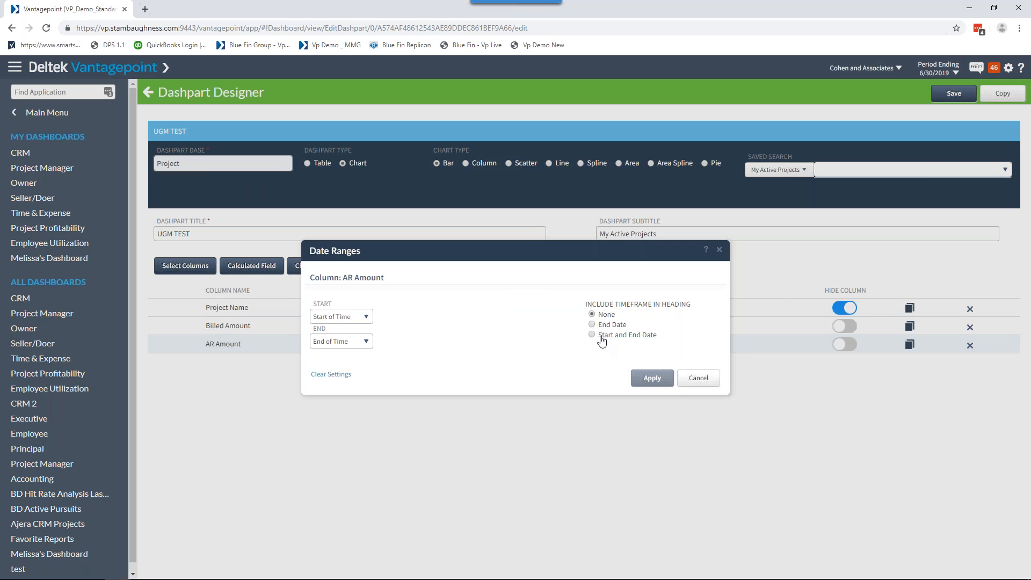
pyautogui.click(594, 325)
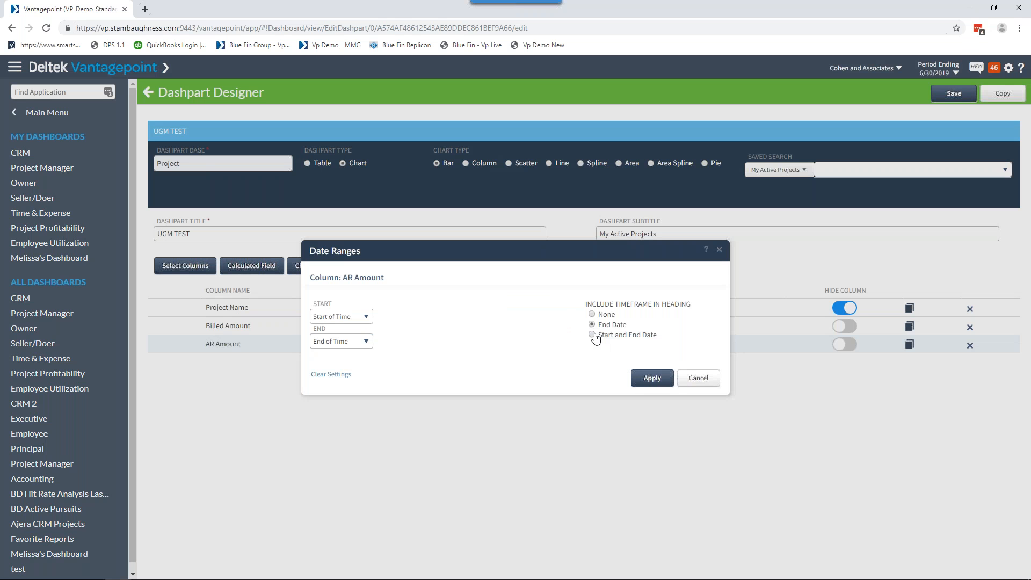
pyautogui.click(697, 377)
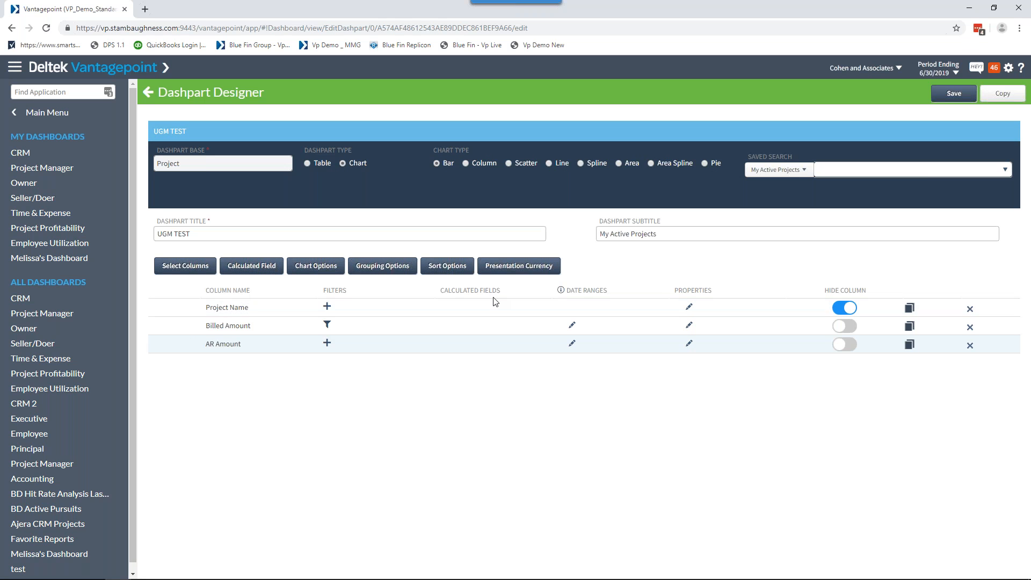
pyautogui.click(572, 326)
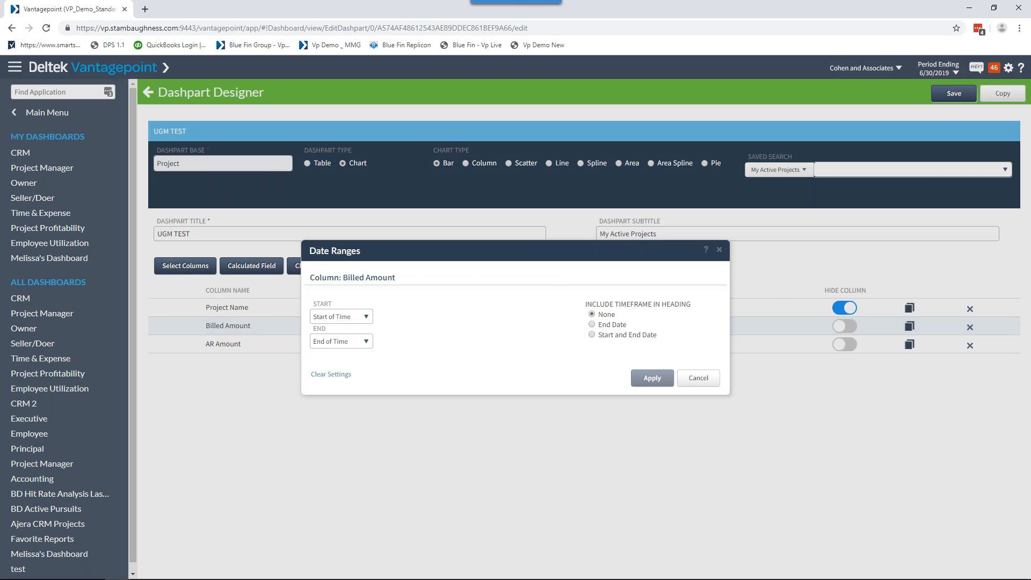
pyautogui.click(694, 376)
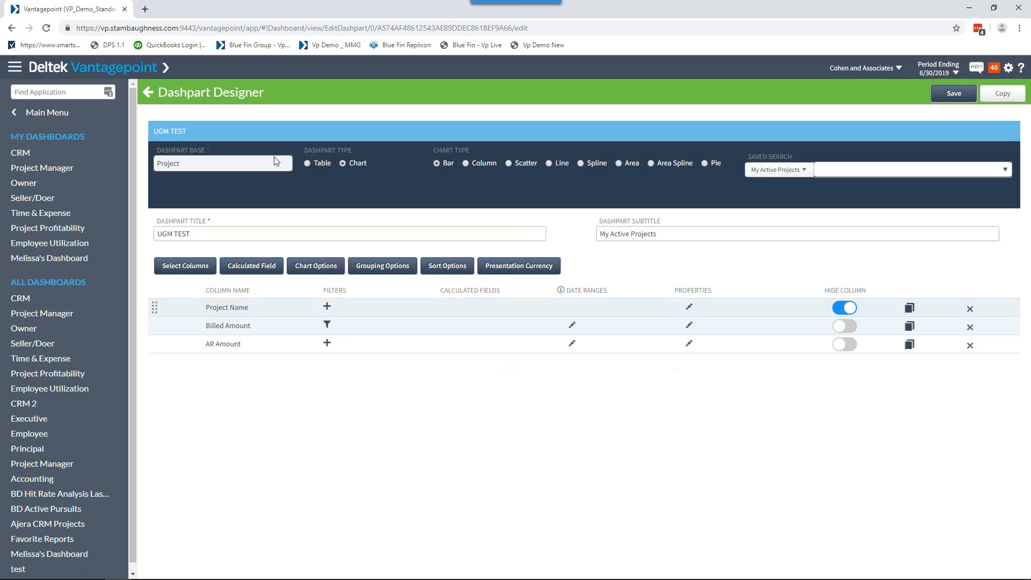
pyautogui.click(147, 97)
pyautogui.click(591, 343)
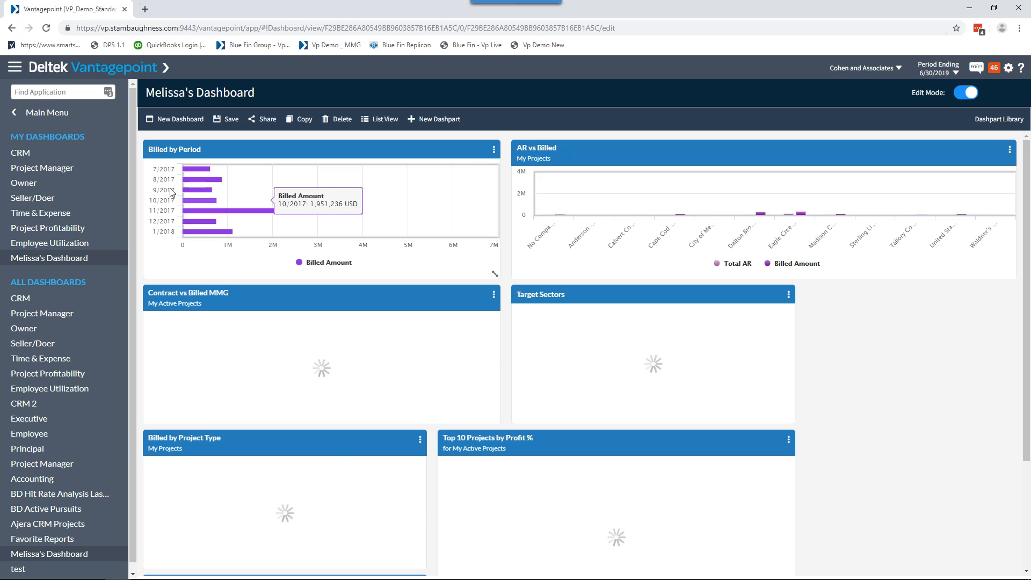
# Open the Billed by Period dashpart for editing and review its date range grouping and start period choices without applying changes.
pyautogui.click(493, 150)
pyautogui.click(508, 168)
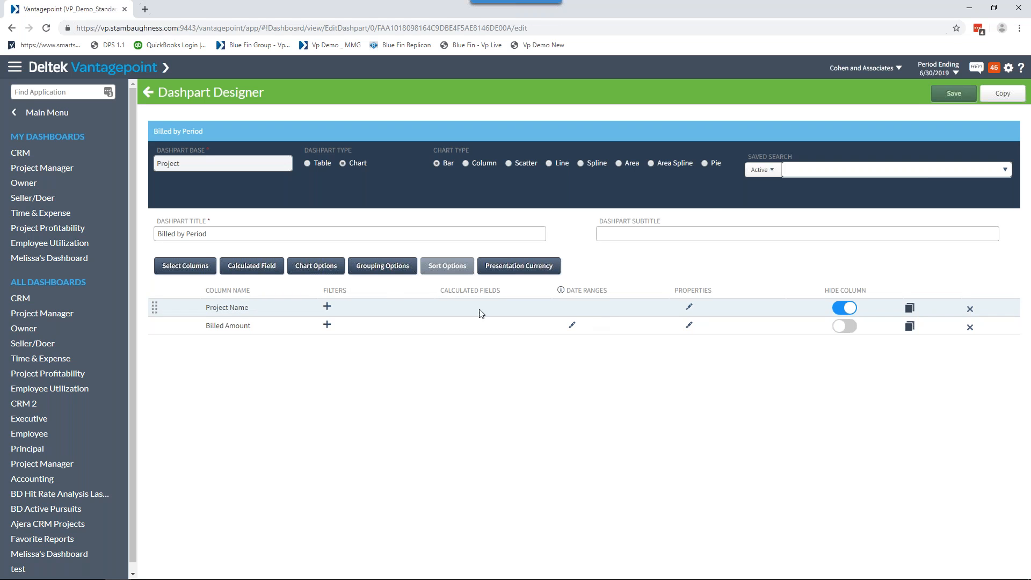
pyautogui.click(378, 267)
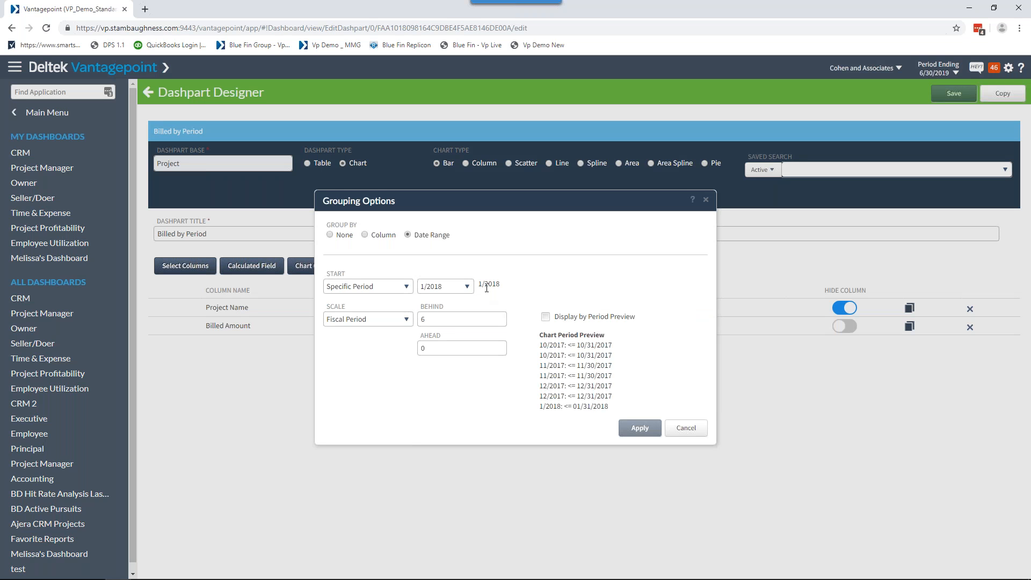
pyautogui.click(406, 292)
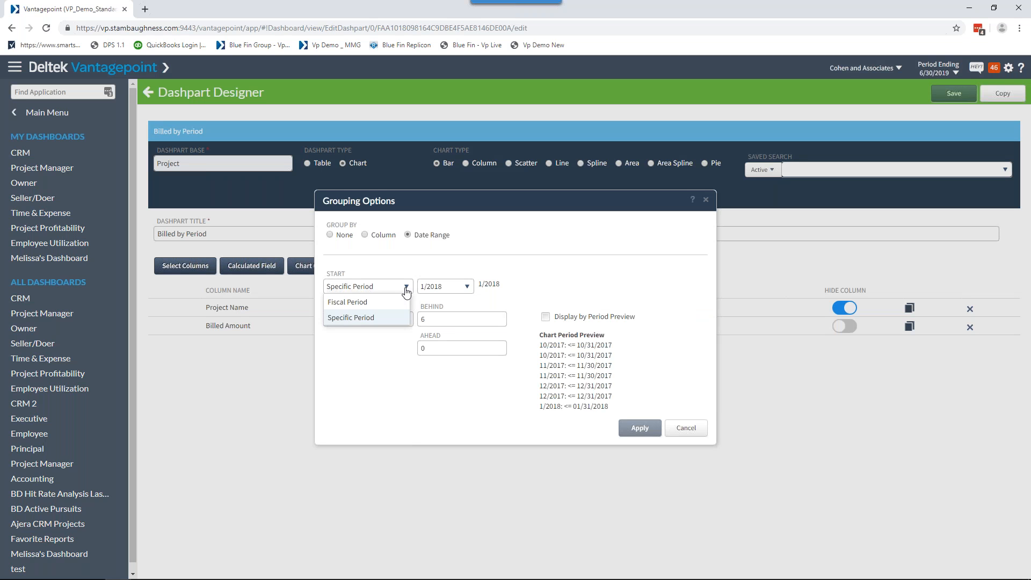
pyautogui.click(384, 304)
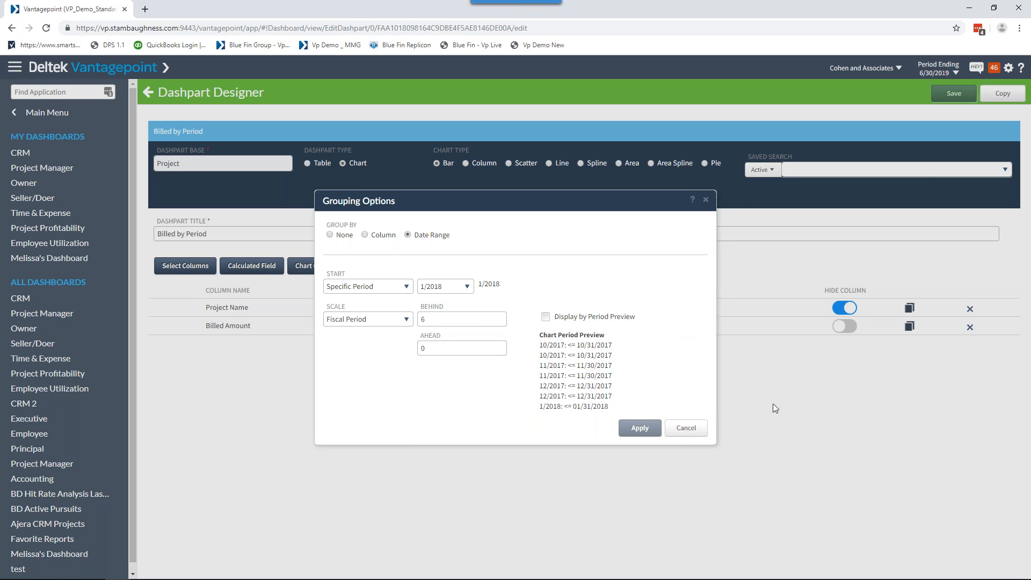
pyautogui.click(686, 439)
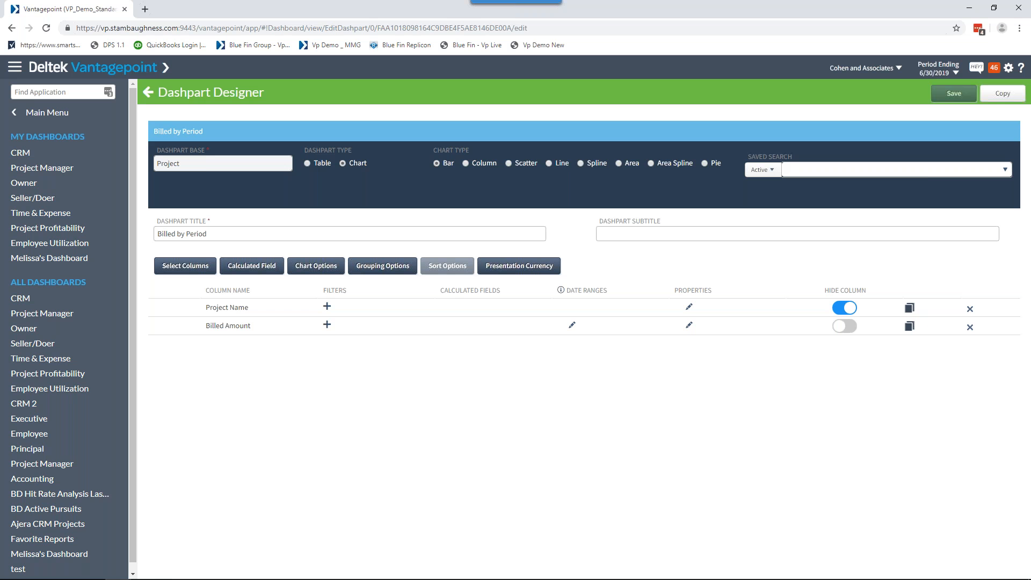
# Switch to the PowerPoint slide show and go past the Dashboards - WOW slide to the Dashboards preparation slide.
pyautogui.moveTo(516, 579)
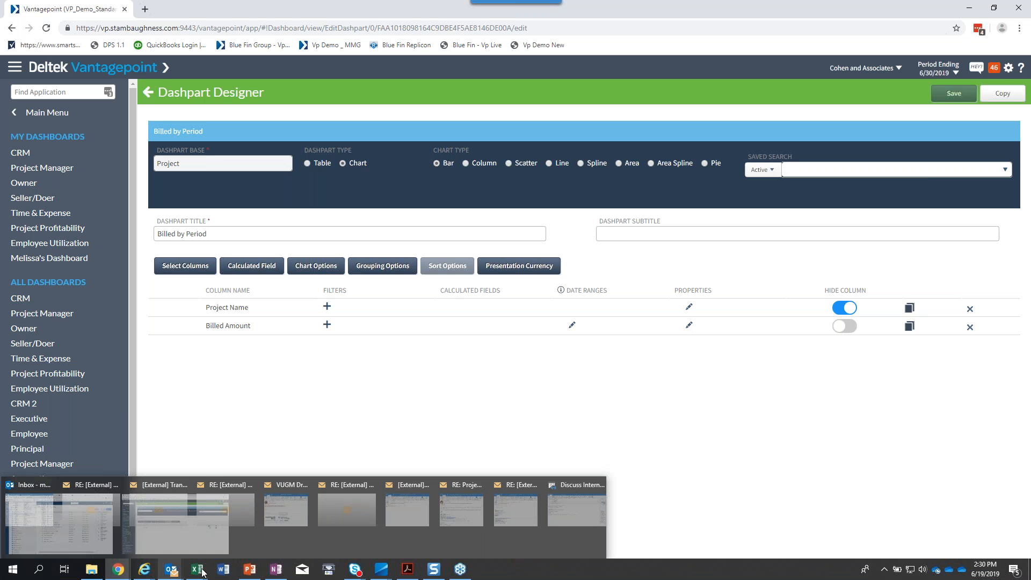
pyautogui.click(248, 572)
pyautogui.click(457, 398)
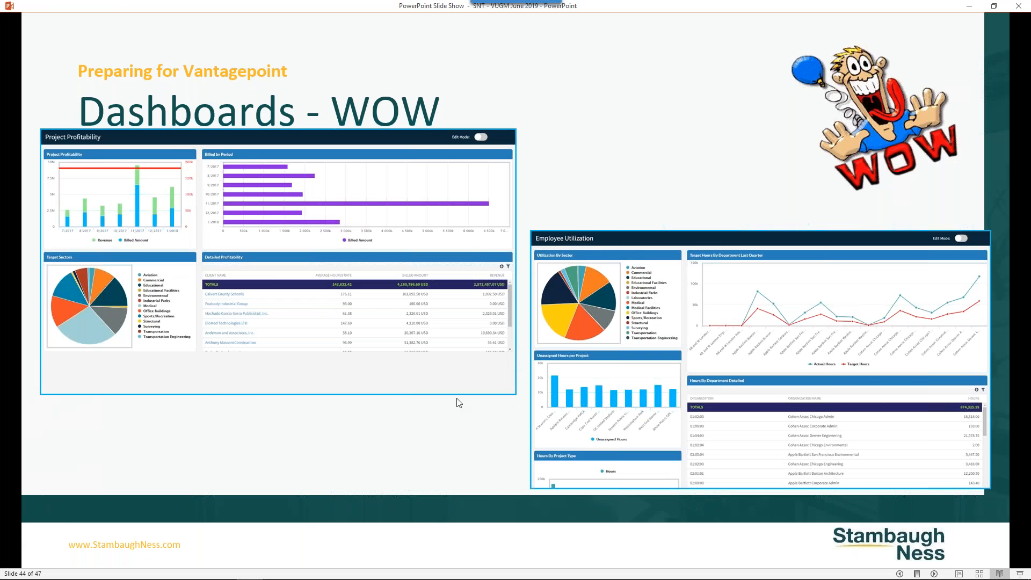
pyautogui.click(457, 399)
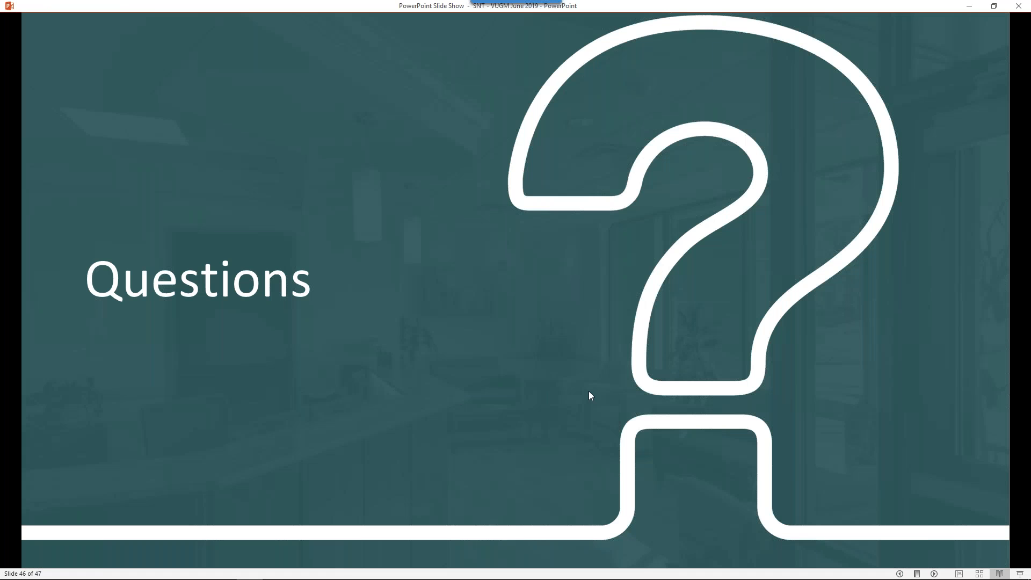
pyautogui.scroll(2, 589, 391)
pyautogui.scroll(-1, 589, 391)
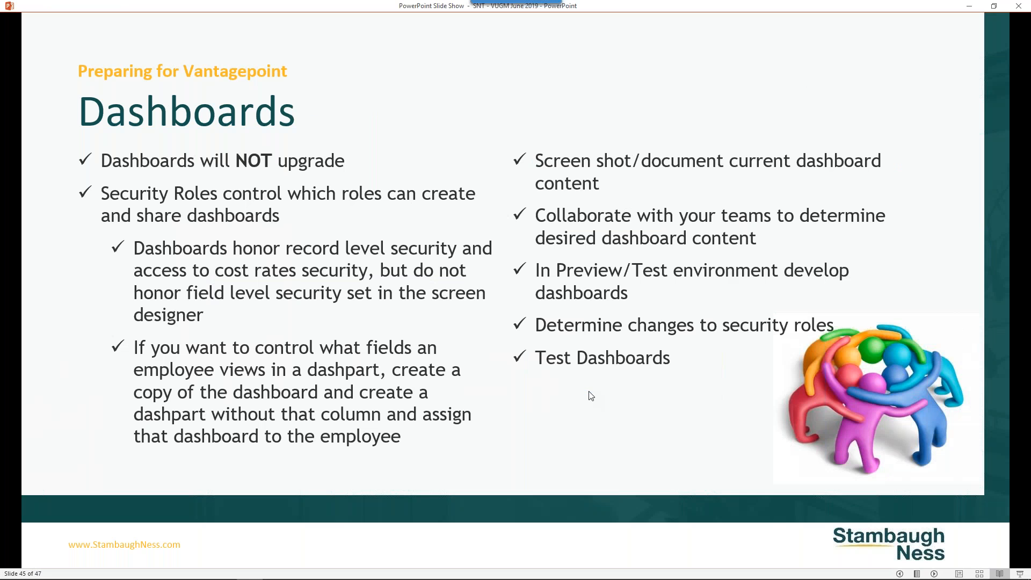